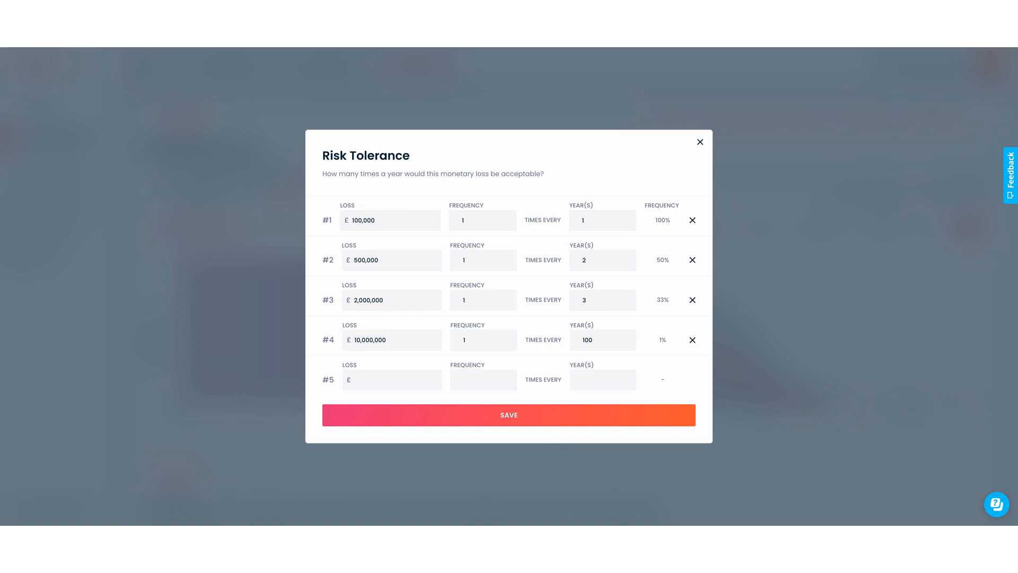
# Save the risk tolerance levels and review the Road Runner, Inc assessment from its loss exceedance curve through to its reviews.
pyautogui.click(527, 417)
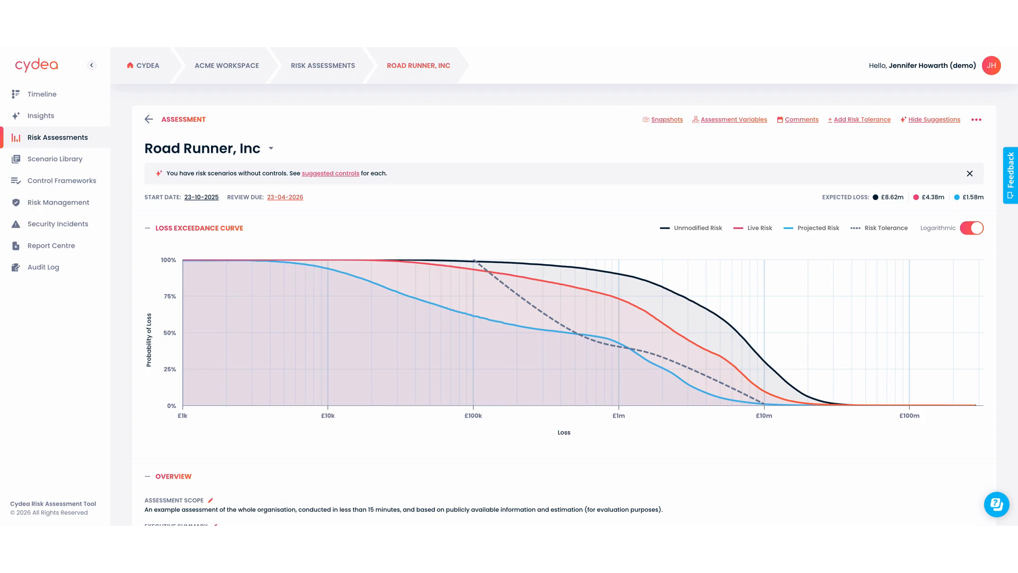
pyautogui.scroll(-5, 574, 304)
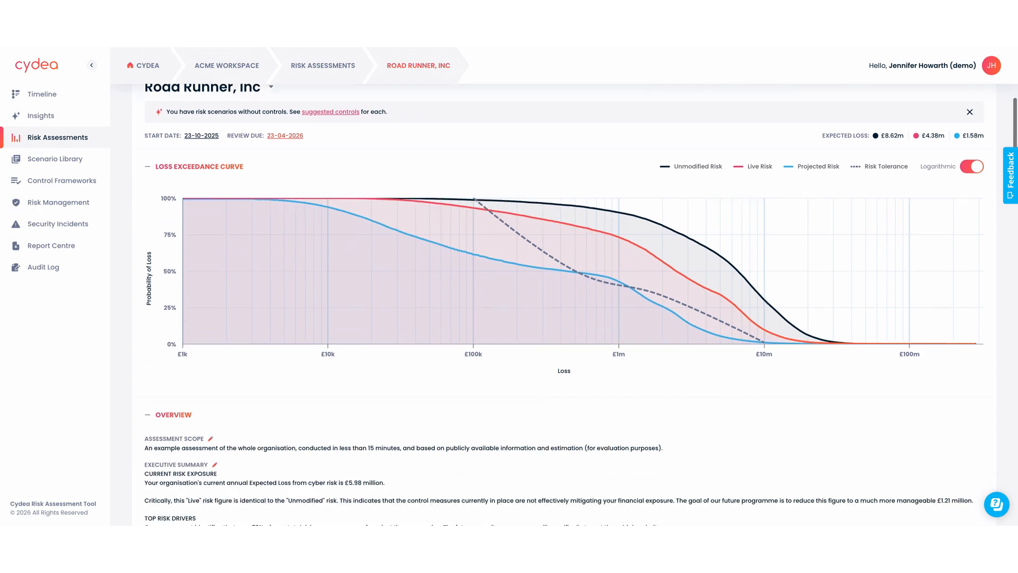
pyautogui.scroll(-5, 575, 305)
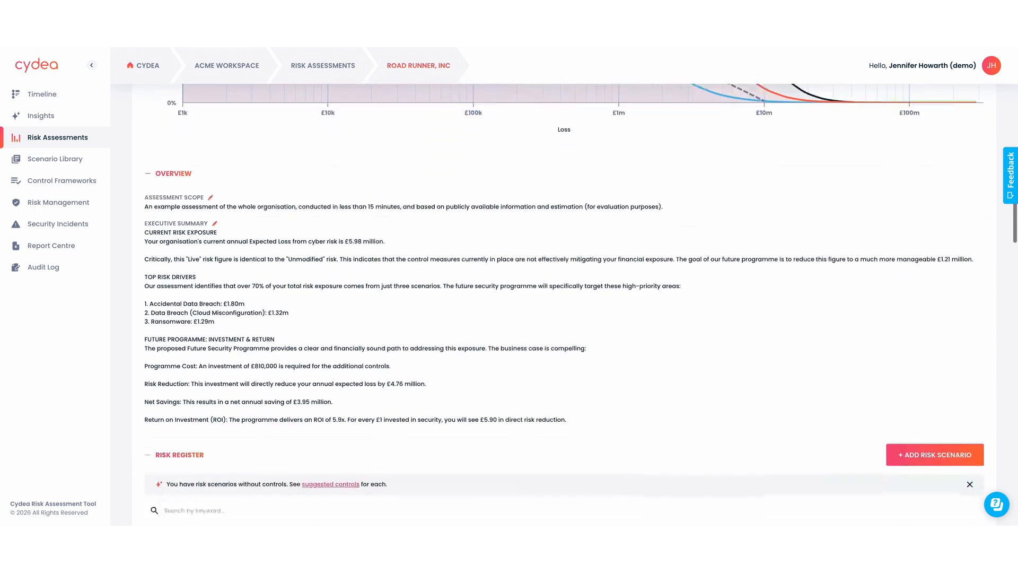
pyautogui.scroll(-4, 575, 304)
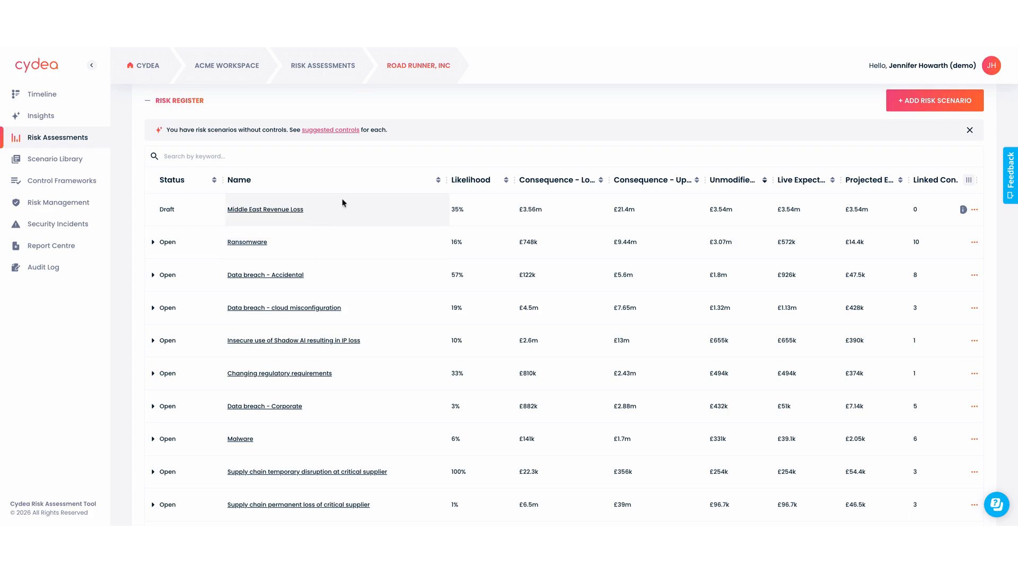
pyautogui.scroll(-1, 483, 154)
pyautogui.scroll(-5, 564, 302)
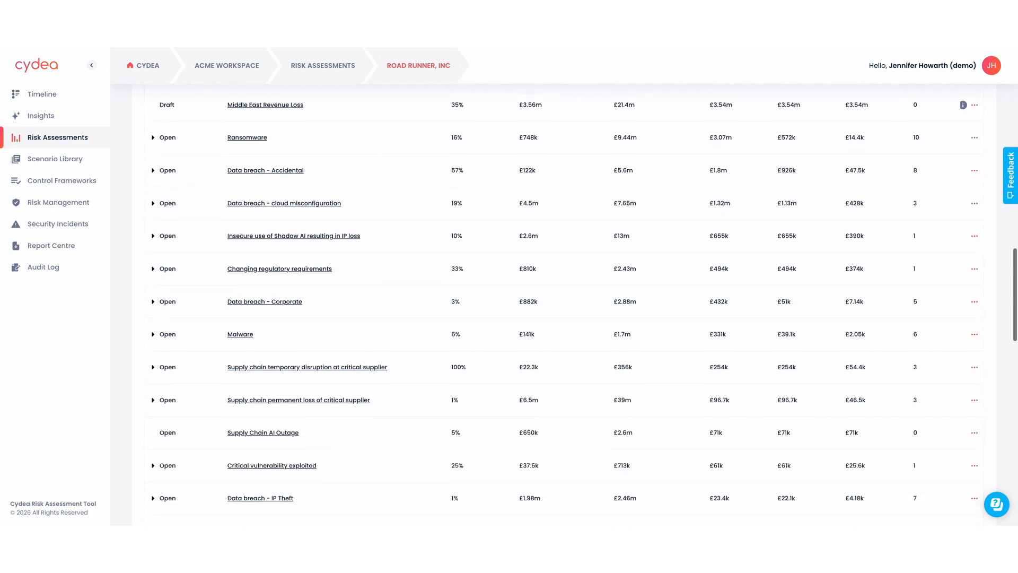
pyautogui.scroll(-3, 581, 303)
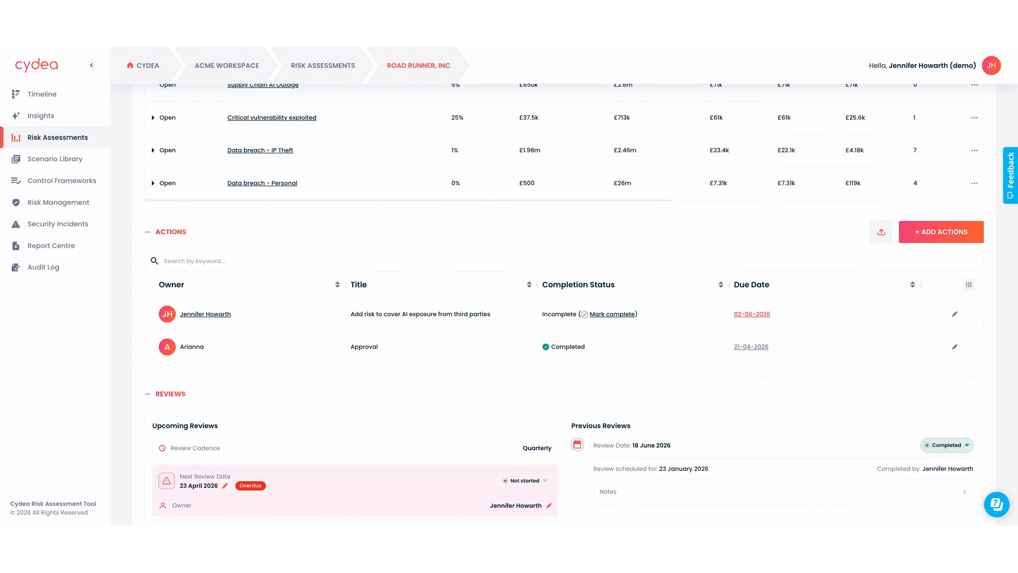
# Open the Artificial Intelligence (AI) group in the Scenario Library and examine the details of "Insecure use of Shadow AI resulting in IP loss".
pyautogui.click(54, 158)
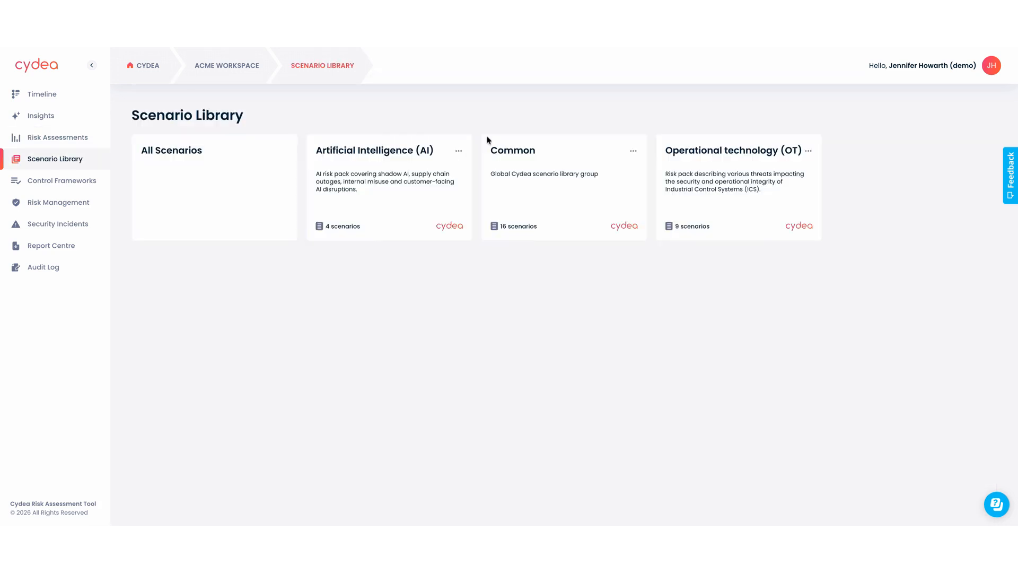
pyautogui.click(382, 153)
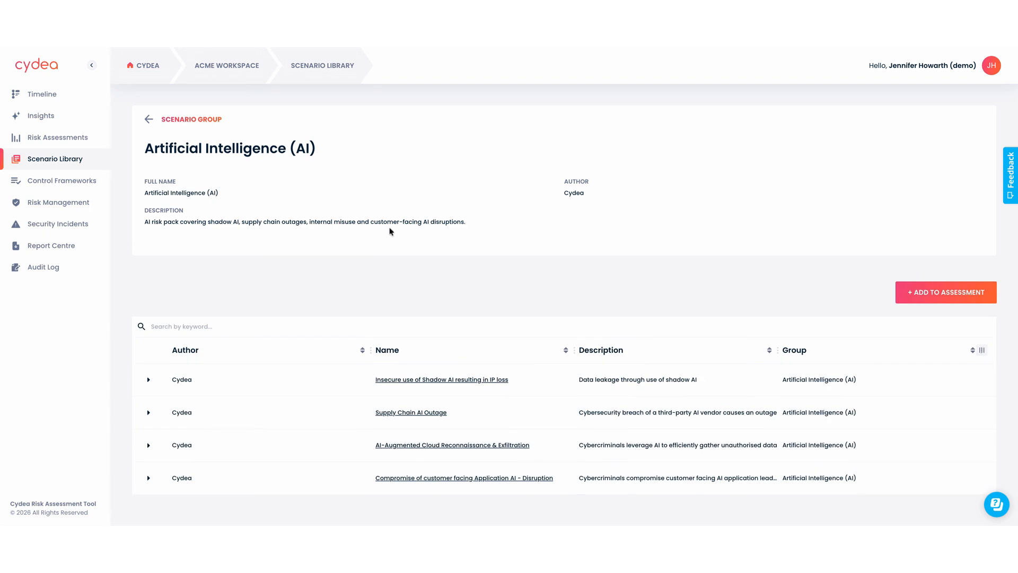
pyautogui.click(149, 379)
pyautogui.scroll(-2, 257, 358)
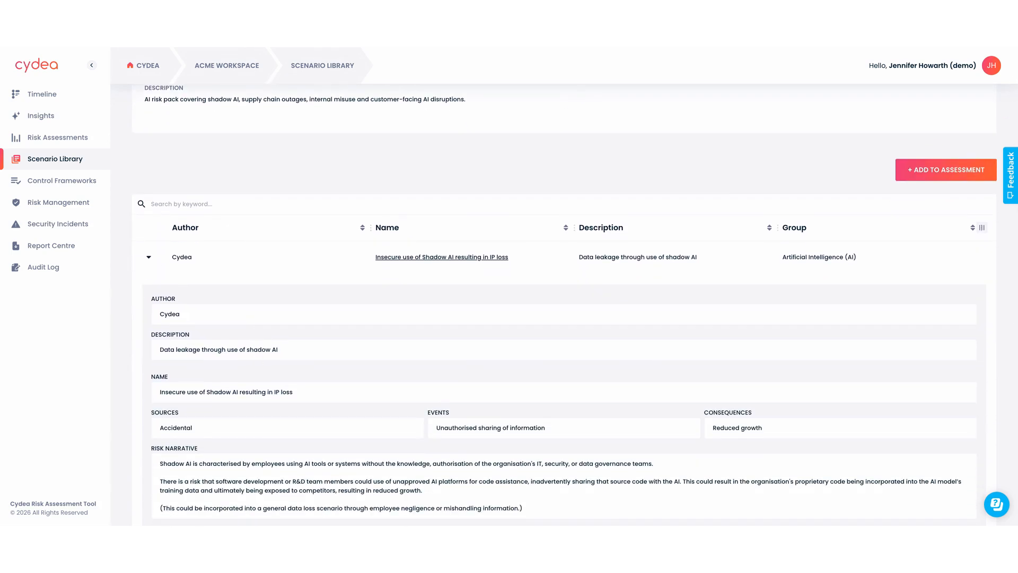
pyautogui.click(148, 257)
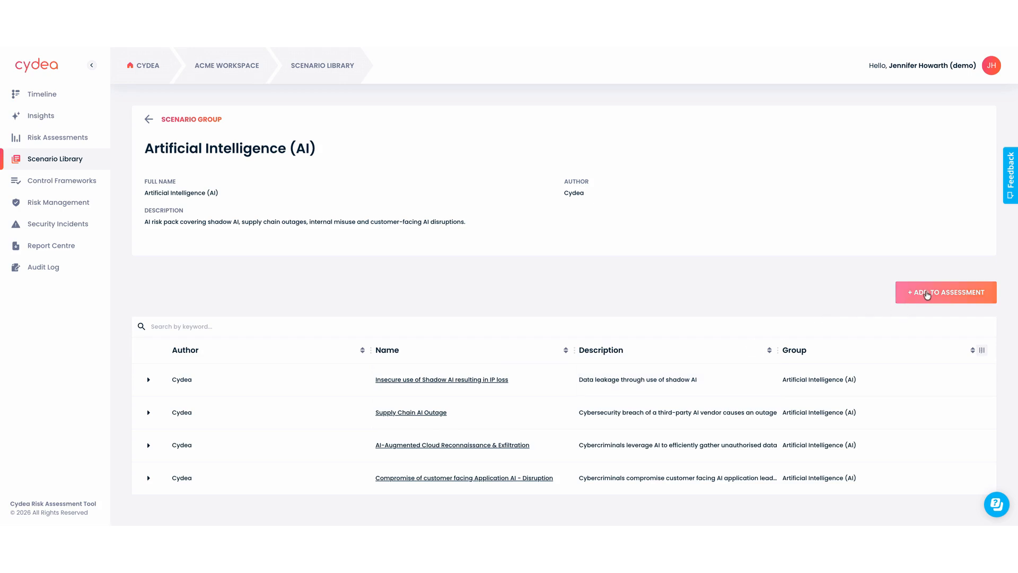
# Add the Supply Chain AI Outage scenario to the Road Runner, Inc assessment.
pyautogui.click(927, 295)
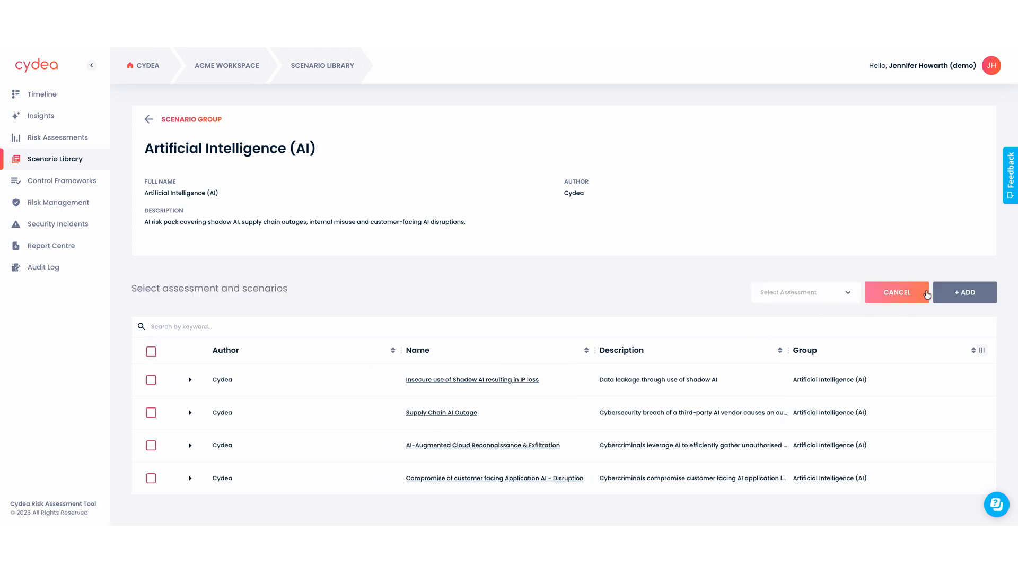
pyautogui.click(151, 415)
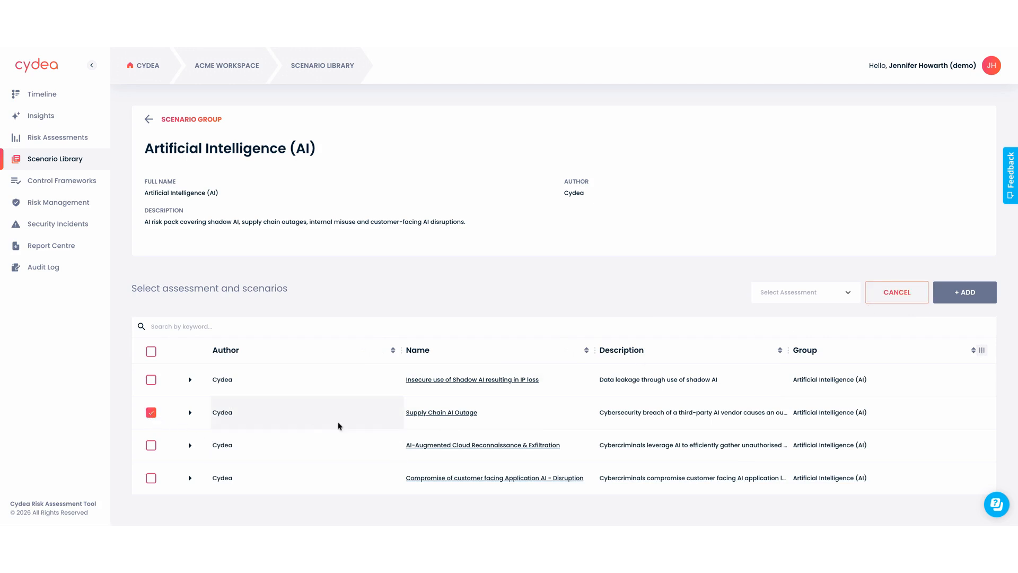
pyautogui.click(817, 292)
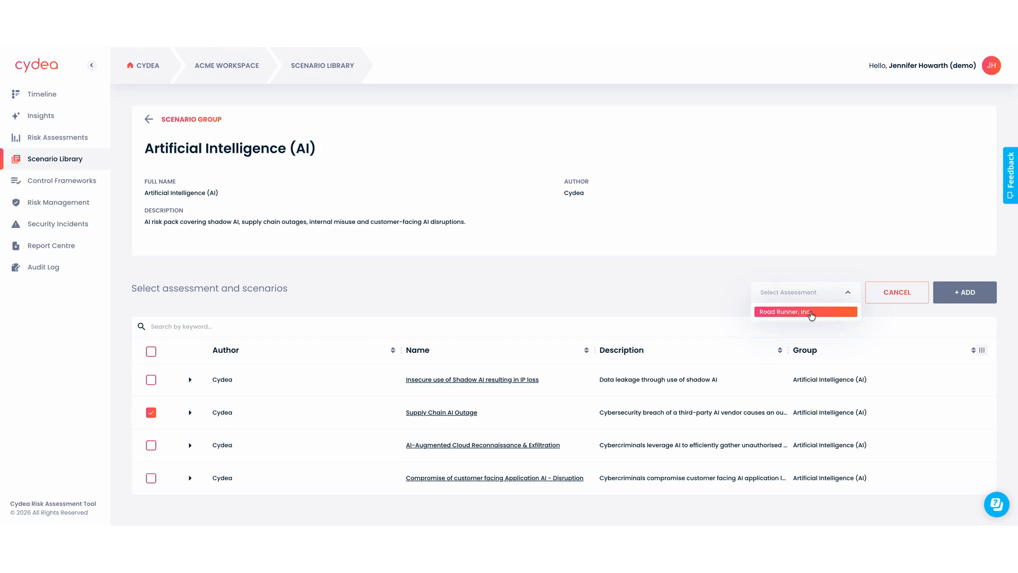
pyautogui.click(816, 311)
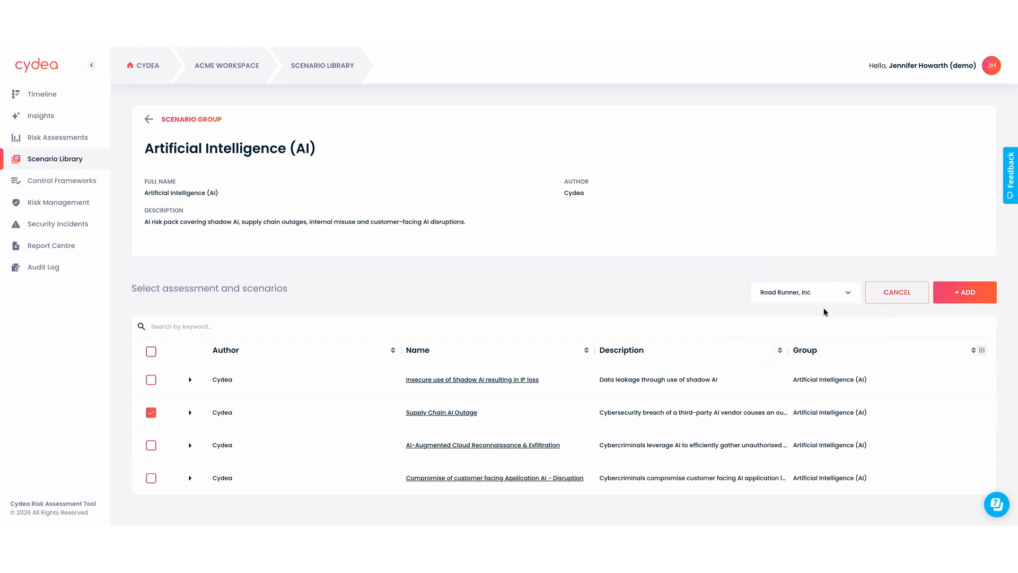
pyautogui.click(971, 298)
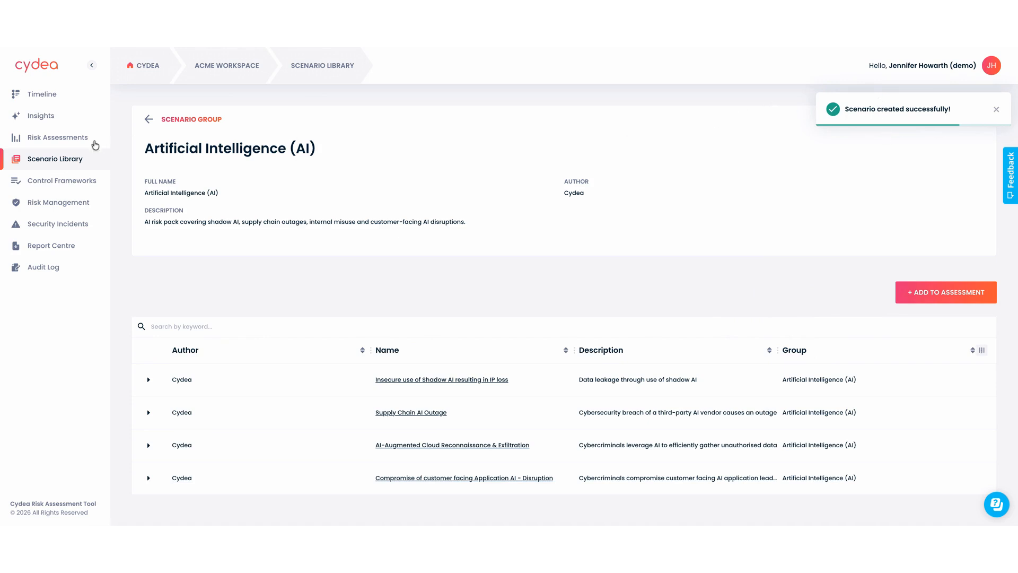
# Return to the Road Runner, Inc assessment and mark its action "Add risk to cover AI exposure from third parties" as complete.
pyautogui.click(74, 137)
pyautogui.click(186, 154)
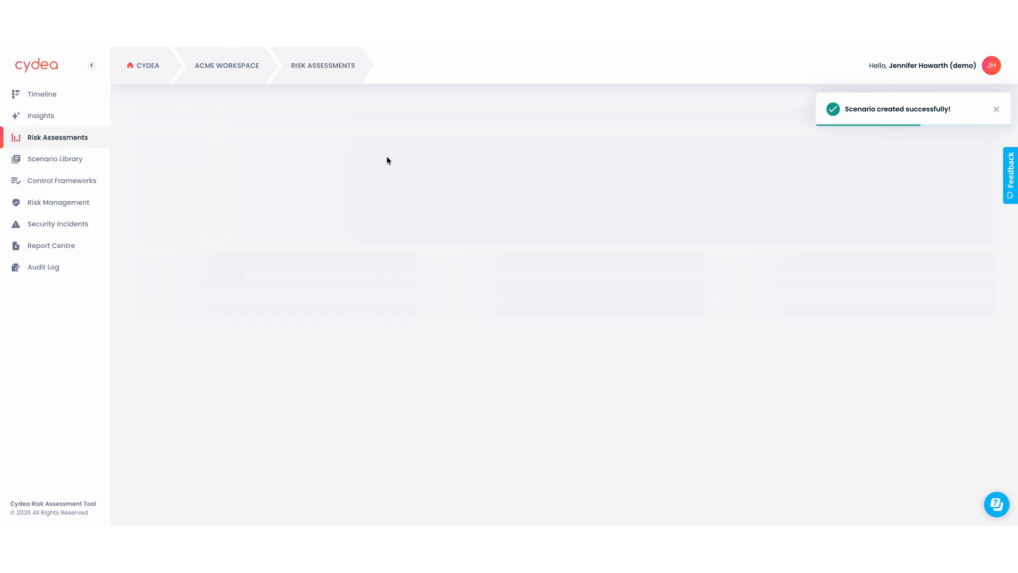
pyautogui.scroll(-8, 564, 305)
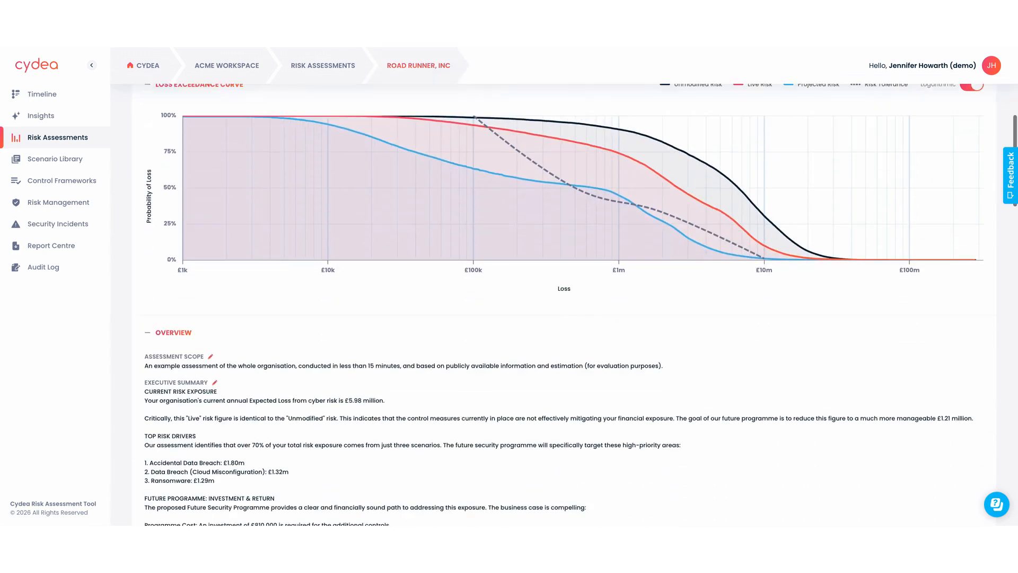
pyautogui.scroll(-8, 564, 304)
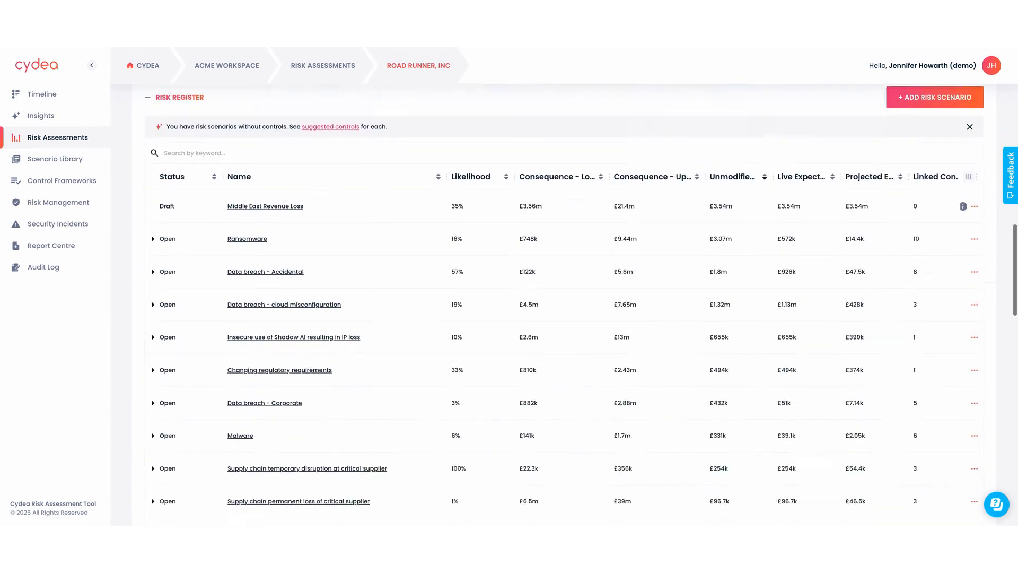
pyautogui.scroll(2, 564, 304)
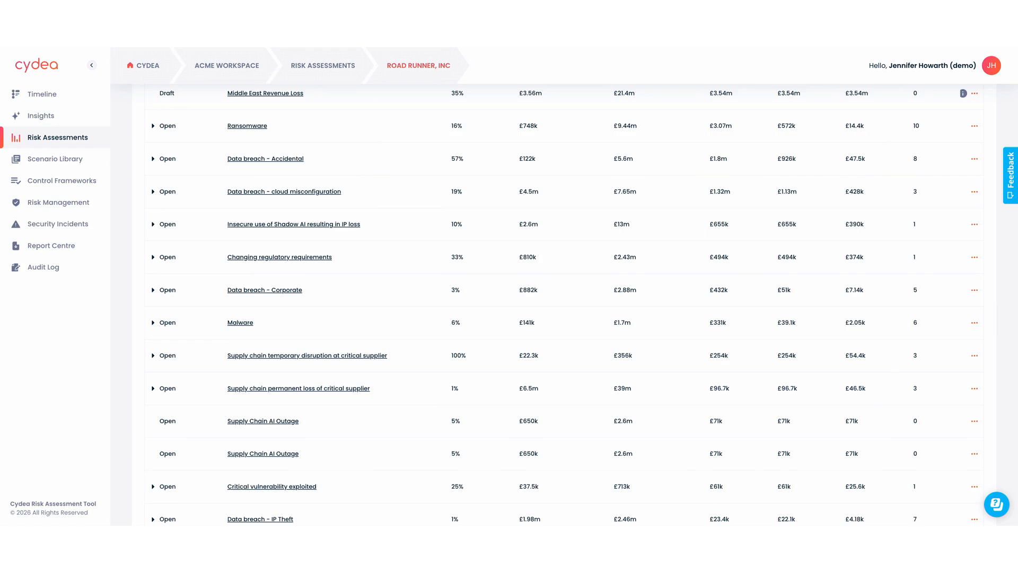
pyautogui.scroll(-7, 564, 302)
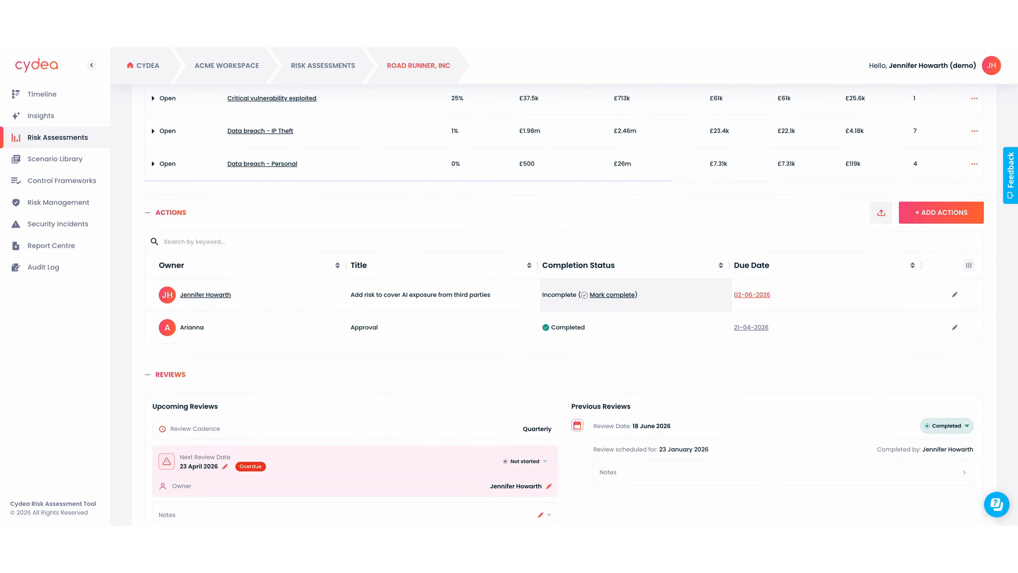
pyautogui.click(613, 295)
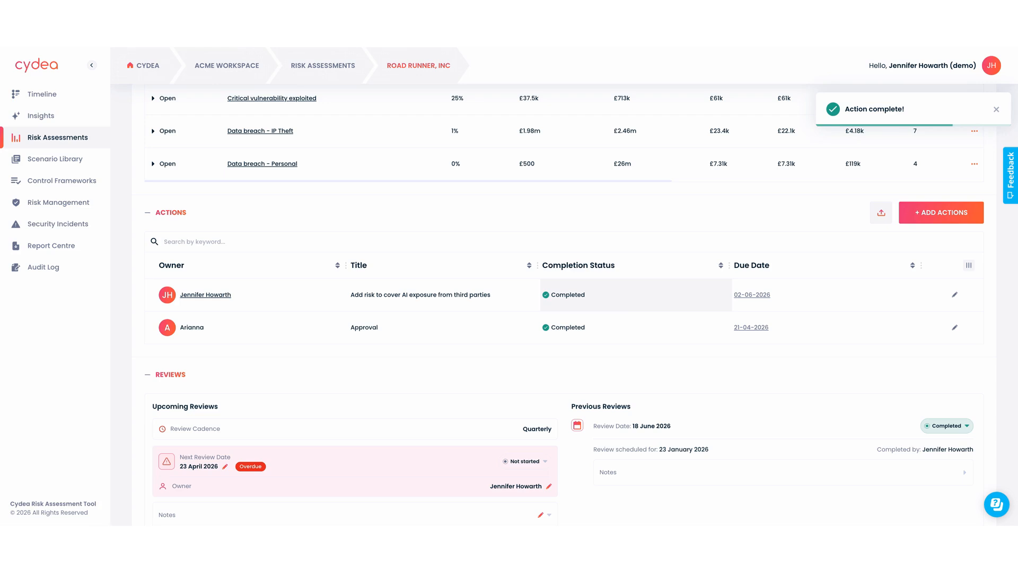
# Set the upcoming review's notes to the owner's first name plus "added the AI risk, this still needs to be refined as part of the scenario reveiws.".
pyautogui.scroll(-2, 636, 276)
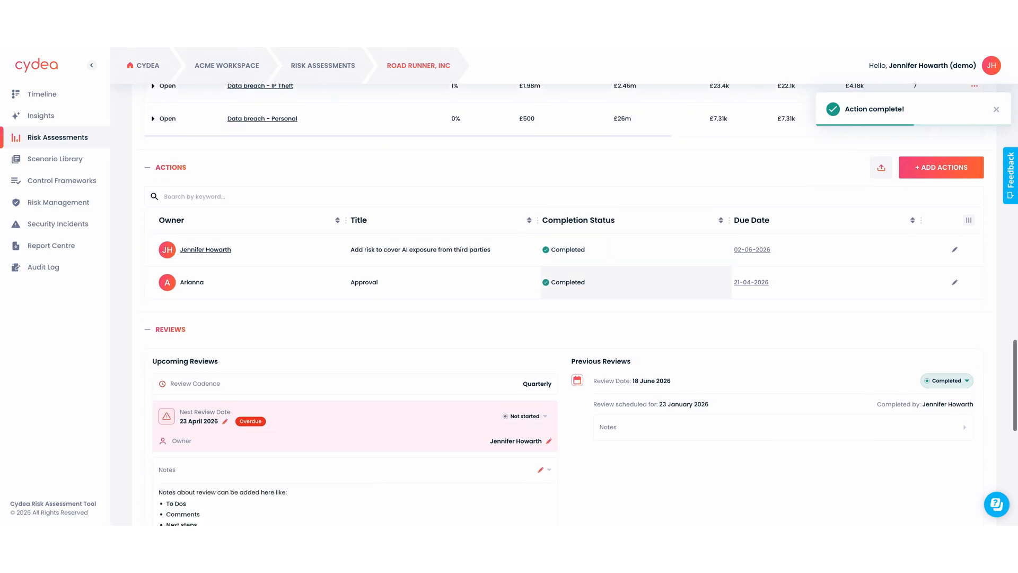
pyautogui.scroll(-3, 577, 318)
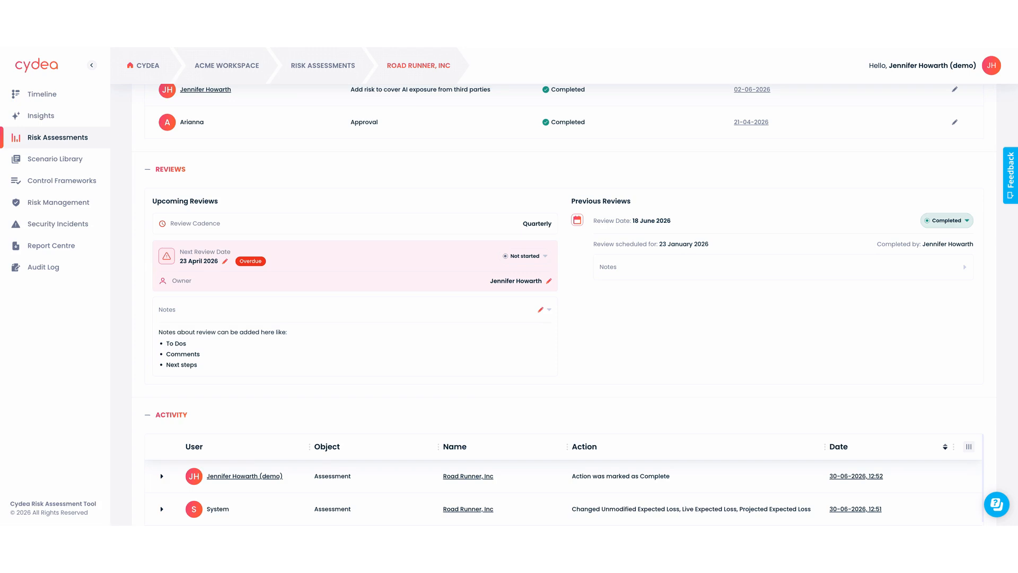
pyautogui.click(417, 350)
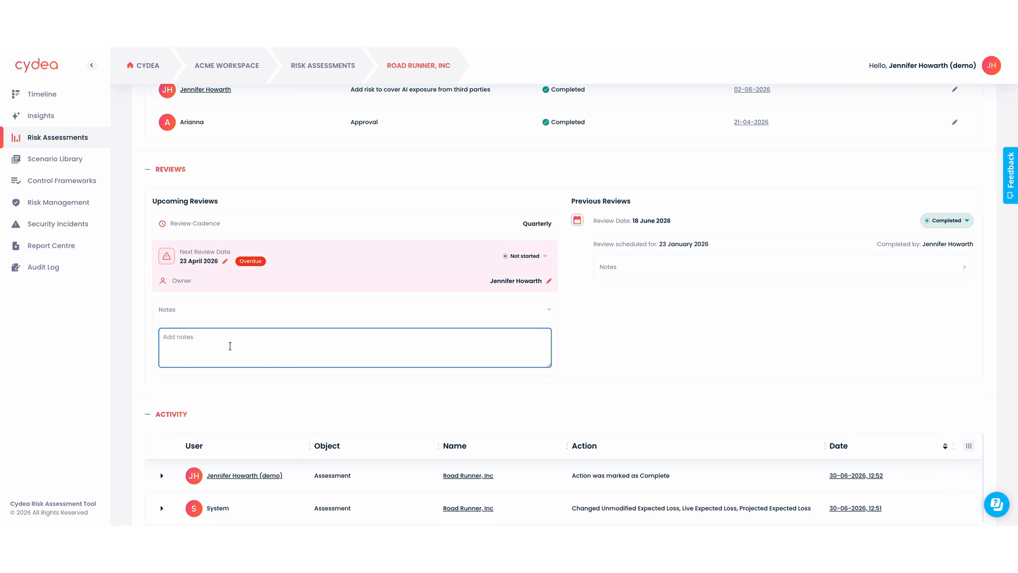
pyautogui.write('Jennifer adde')
pyautogui.write('d the AI risk, t')
pyautogui.write(' hi')
pyautogui.write(' this')
pyautogui.click(638, 149)
pyautogui.write('still needs to be refined as part of the scenario reveiws.')
pyautogui.click(417, 337)
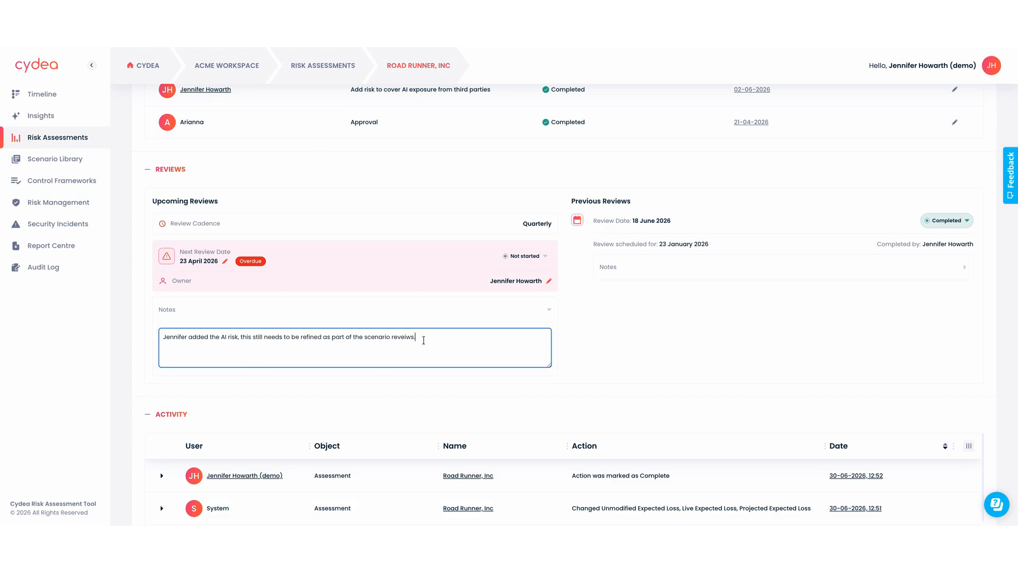
pyautogui.doubleClick(399, 338)
pyautogui.click(553, 329)
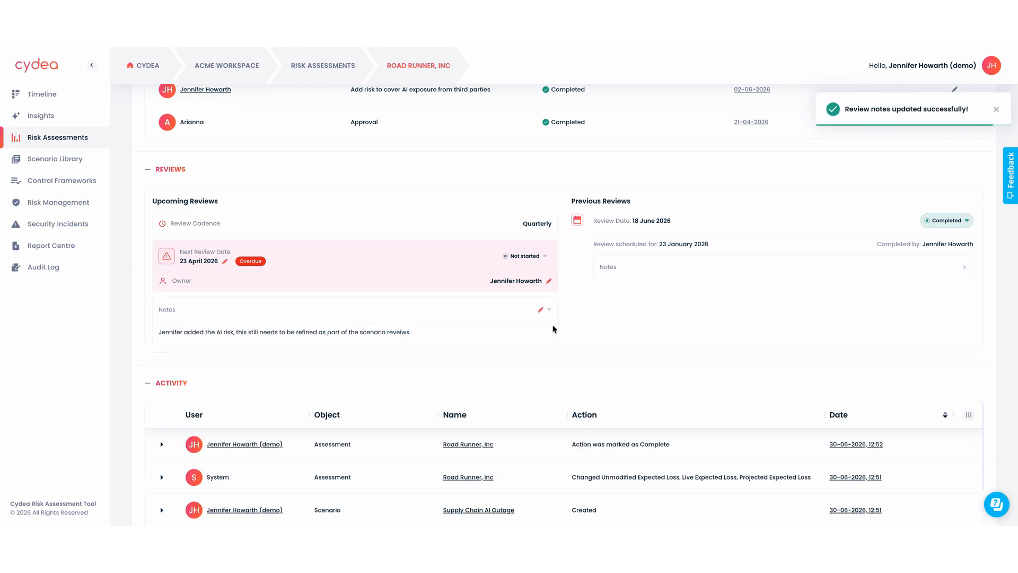
# Set the status of the upcoming review dated 23 April 2026 to Completed.
pyautogui.click(542, 257)
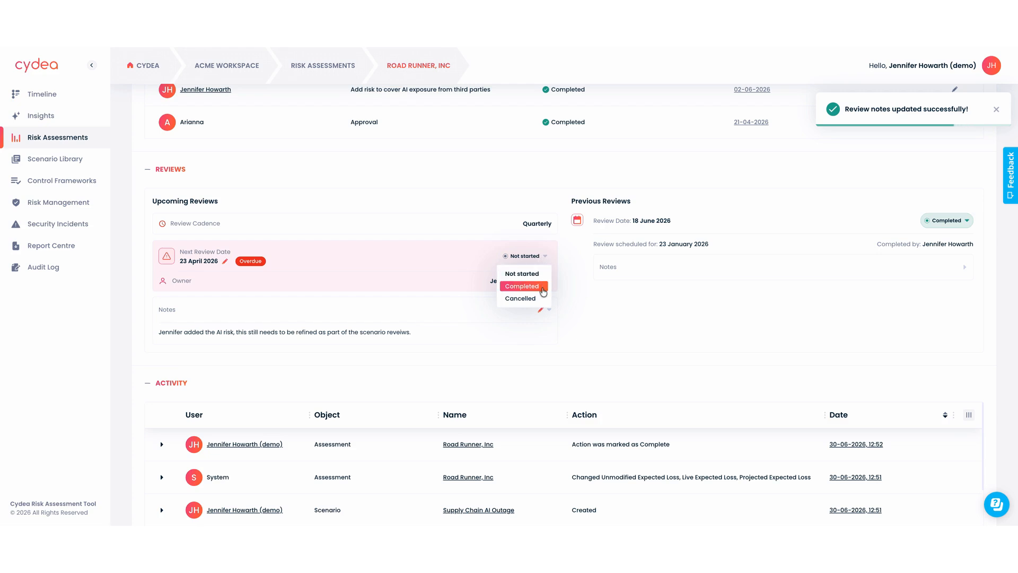
pyautogui.click(522, 287)
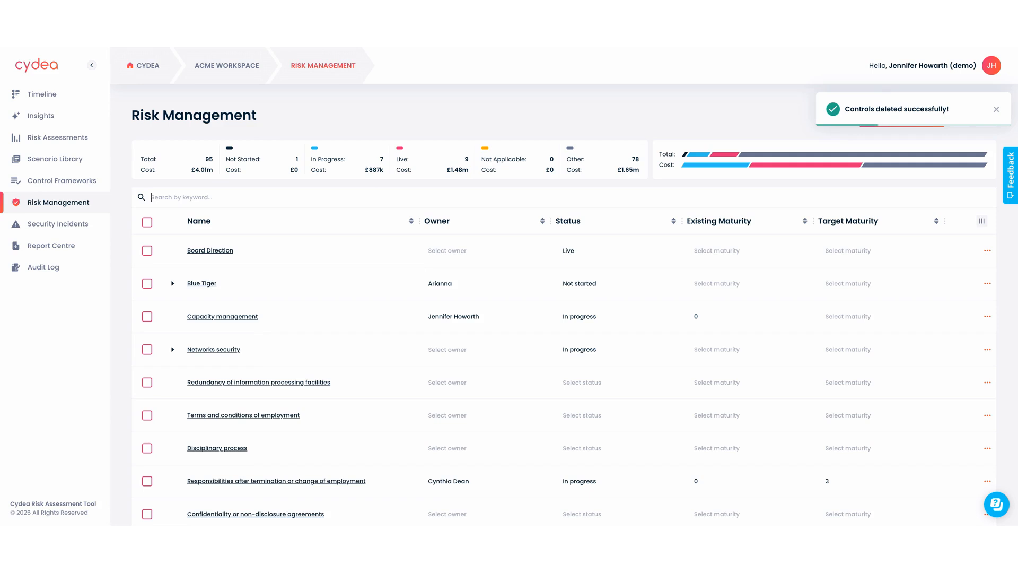
# Search the Risk Management controls for "moni" and open the Monitoring activities control for editing.
pyautogui.write('moni')
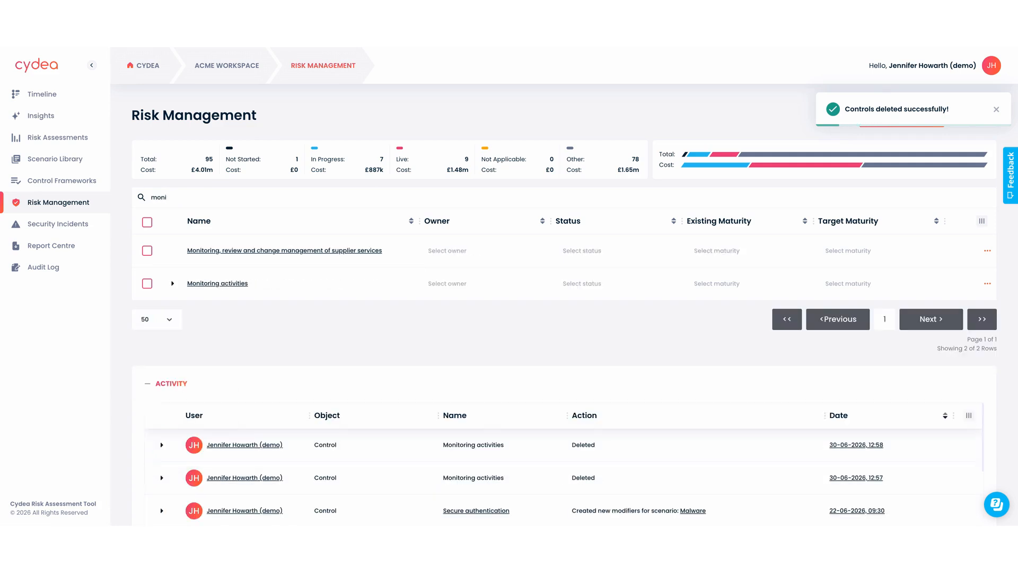
pyautogui.click(223, 285)
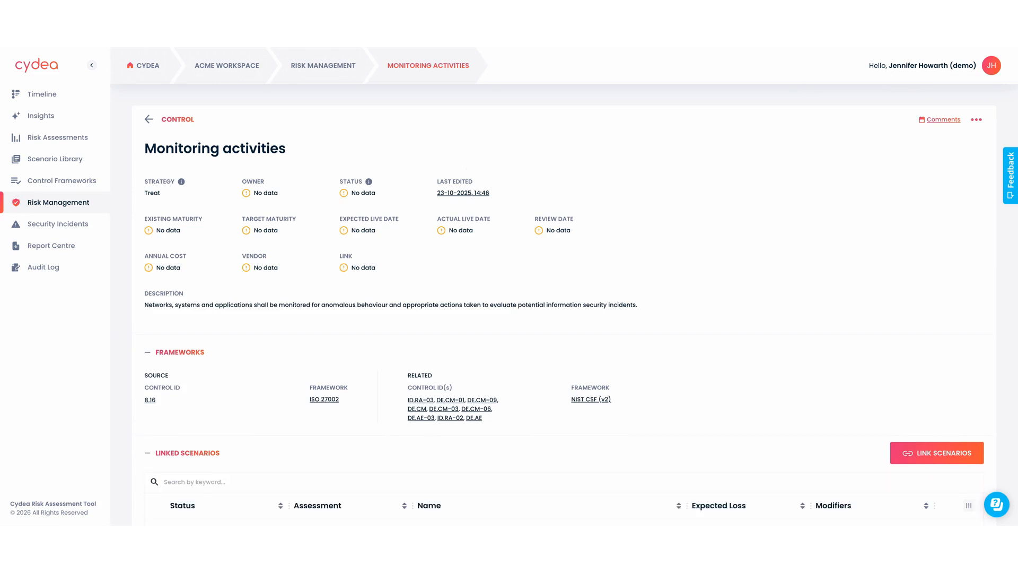
pyautogui.click(976, 119)
pyautogui.click(963, 137)
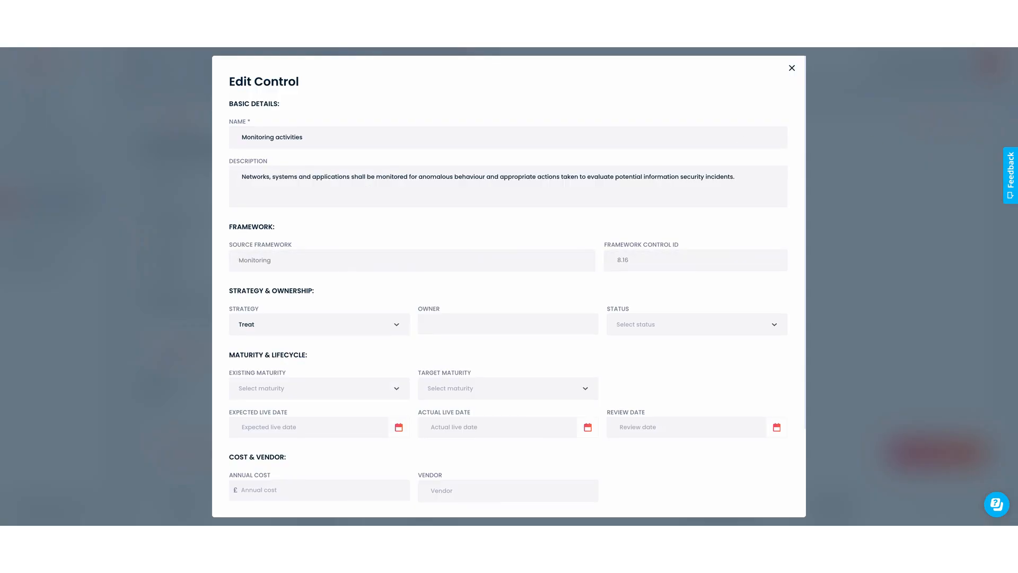
# Assign the matching colleague as owner of the Monitoring activities control and set its status to Live.
pyautogui.click(508, 324)
pyautogui.write('jenn')
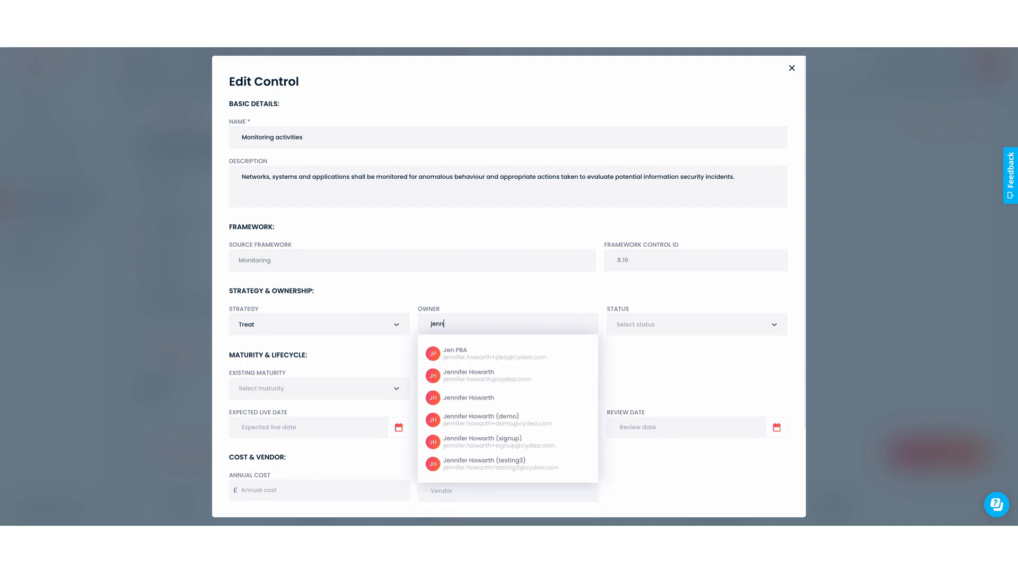
pyautogui.click(513, 394)
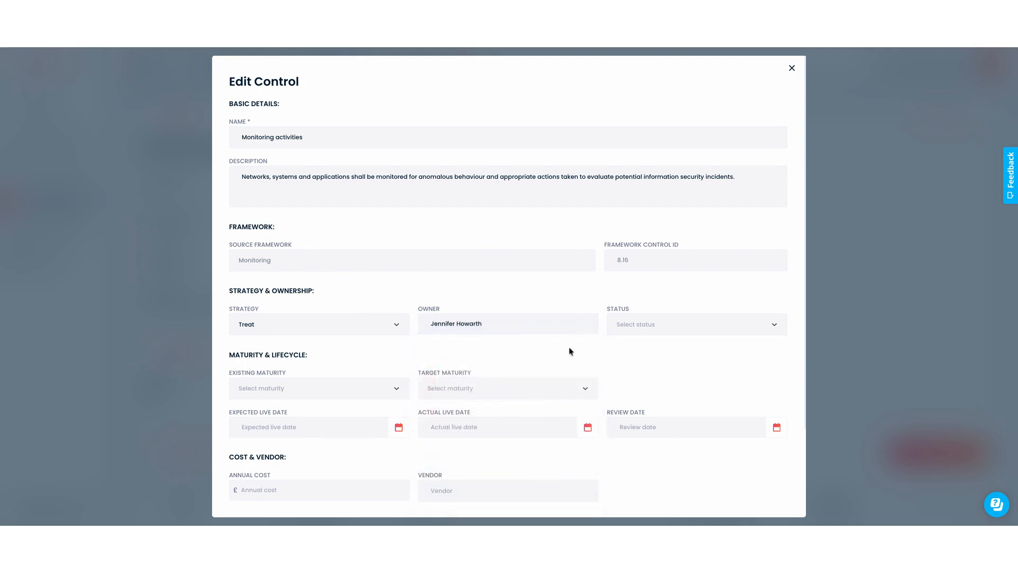
pyautogui.click(663, 328)
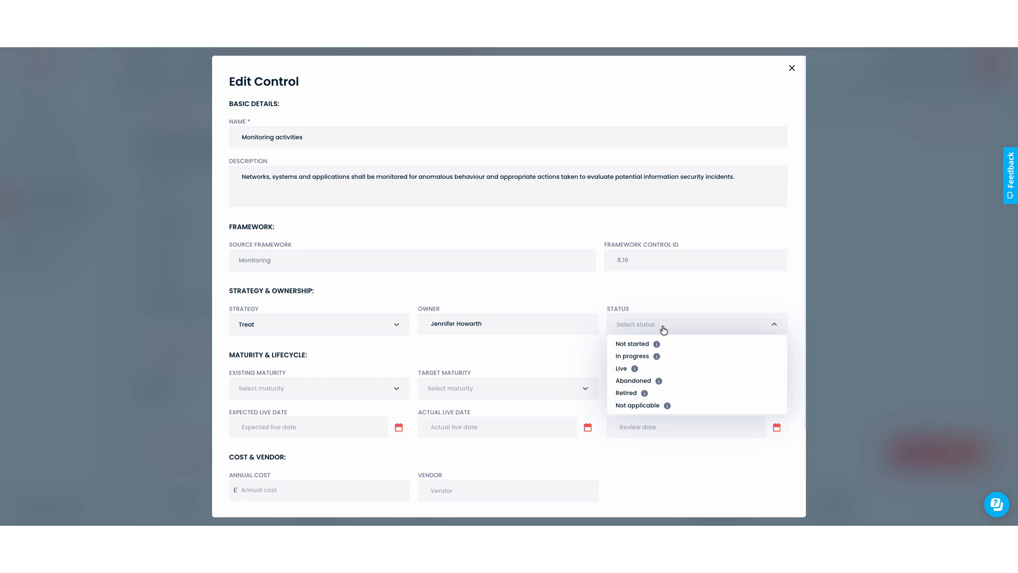
pyautogui.click(658, 369)
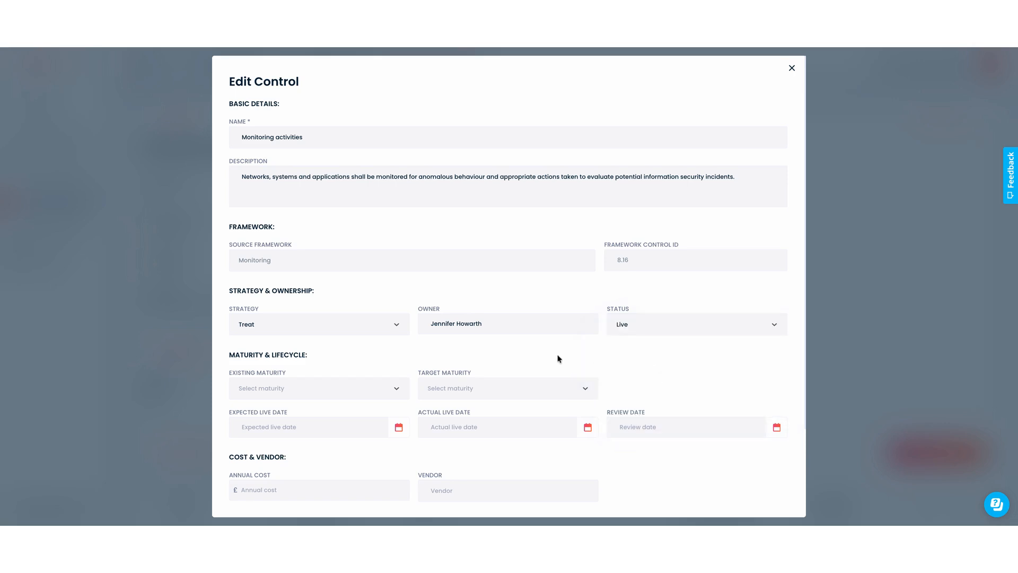
# Set the Monitoring activities control's actual live date to 25-06-2026 and its review date to 31-07-2026.
pyautogui.scroll(-1, 558, 359)
pyautogui.click(588, 409)
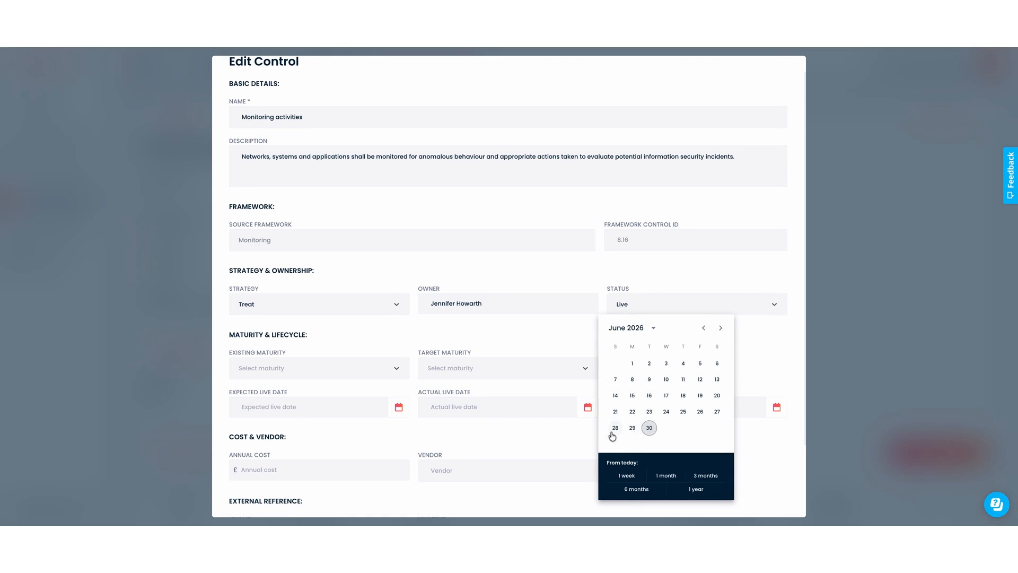
pyautogui.click(683, 412)
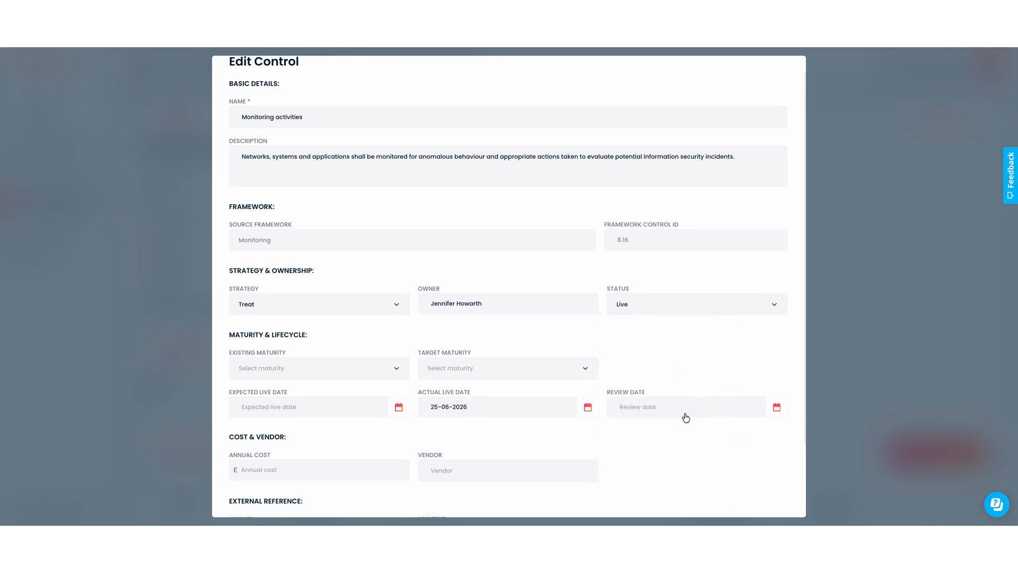
pyautogui.click(777, 409)
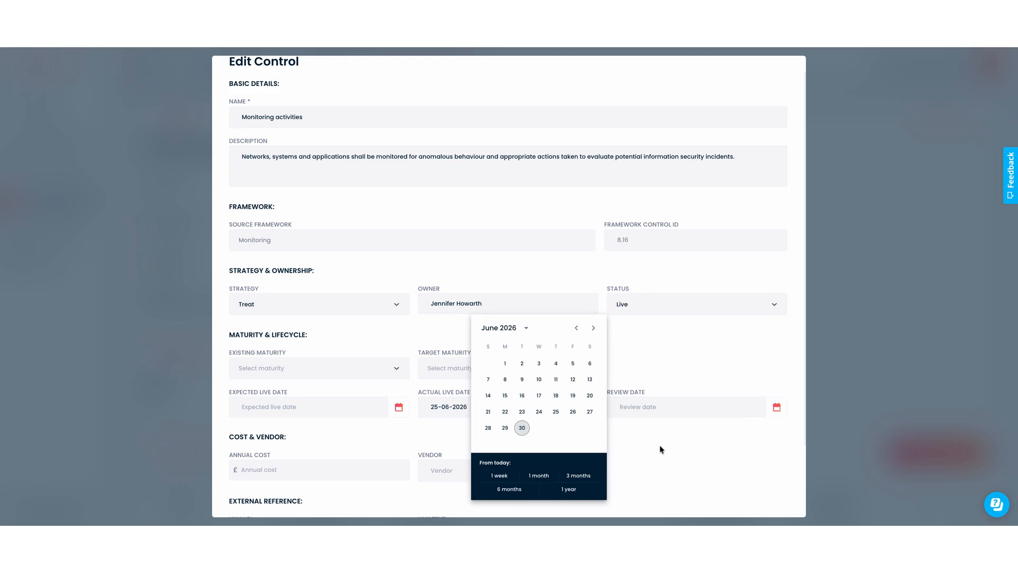
pyautogui.click(594, 328)
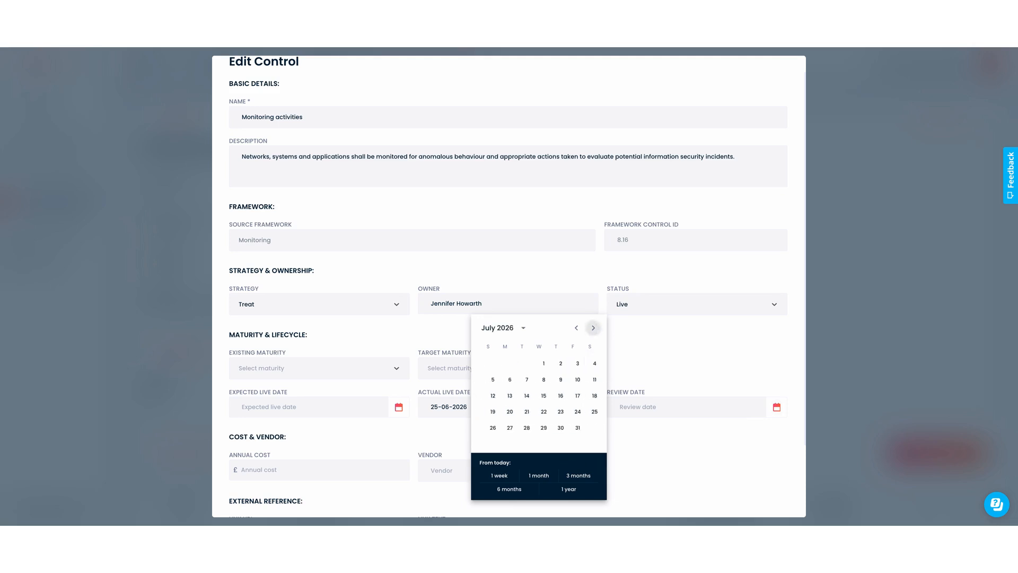
pyautogui.click(572, 428)
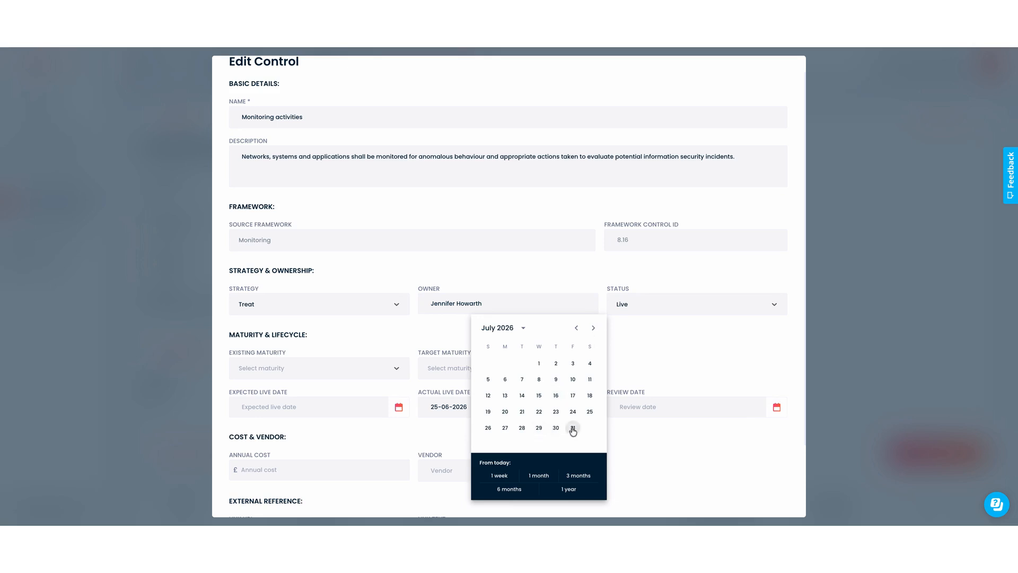
# Enter CrowdStrike as the control's vendor and set its annual cost to £100,000.
pyautogui.scroll(-2, 665, 436)
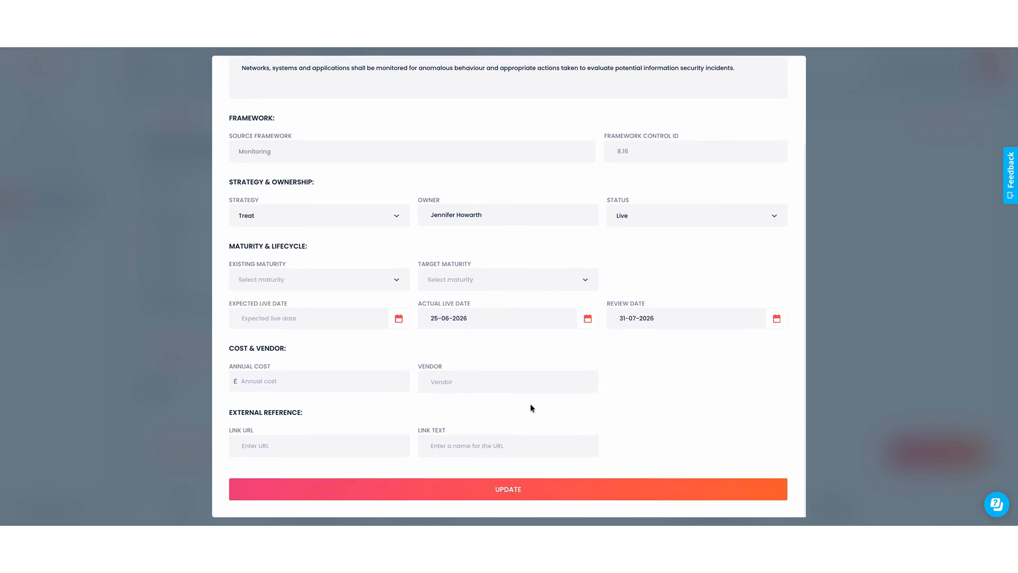
pyautogui.click(493, 381)
pyautogui.write('CrowdStrike')
pyautogui.click(317, 389)
pyautogui.write('1000000')
# Set the control's existing maturity to 3 and target maturity to 4, and save the updated control.
pyautogui.click(390, 280)
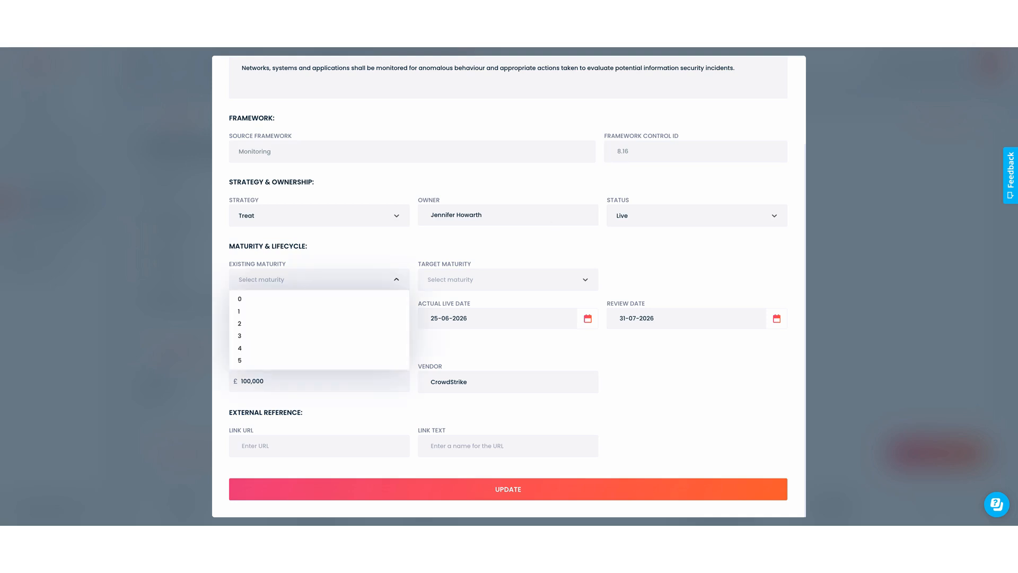
pyautogui.click(374, 336)
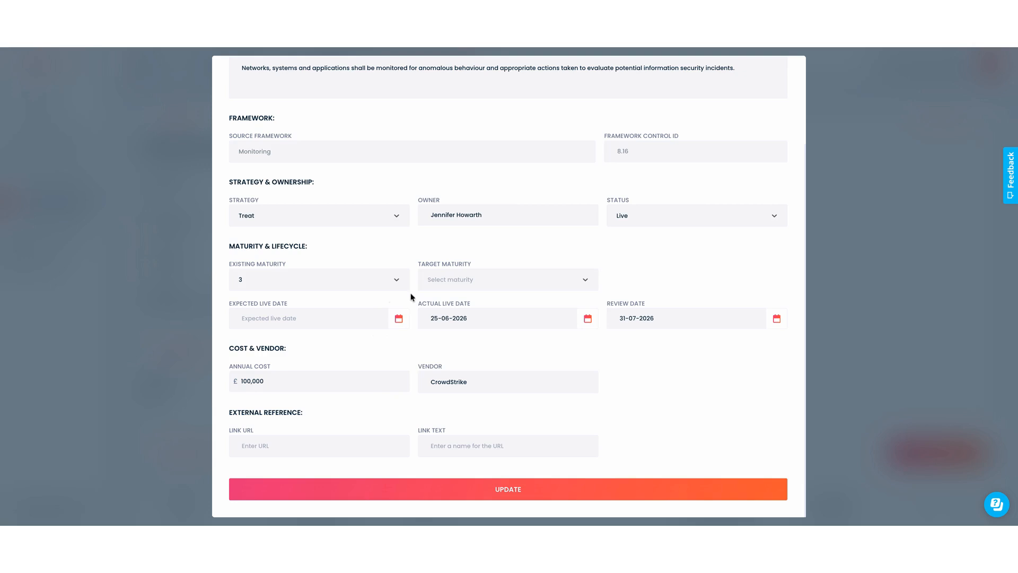
pyautogui.click(452, 280)
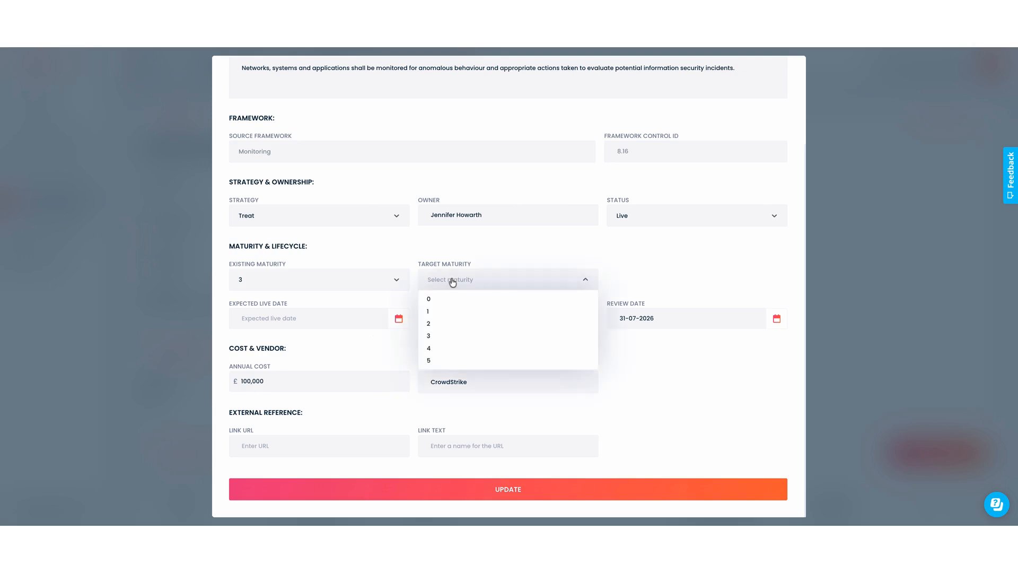
pyautogui.click(438, 351)
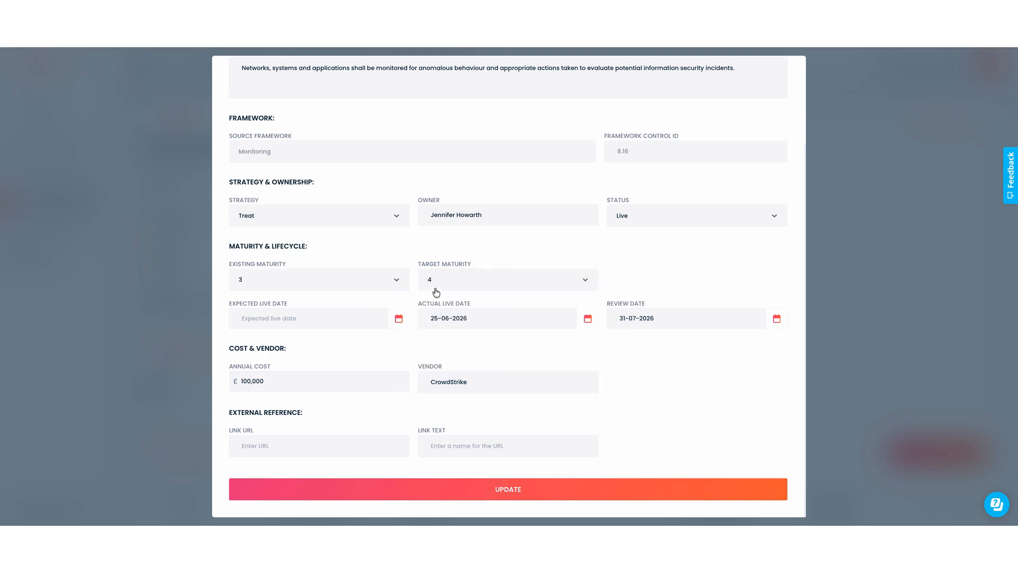
pyautogui.click(494, 492)
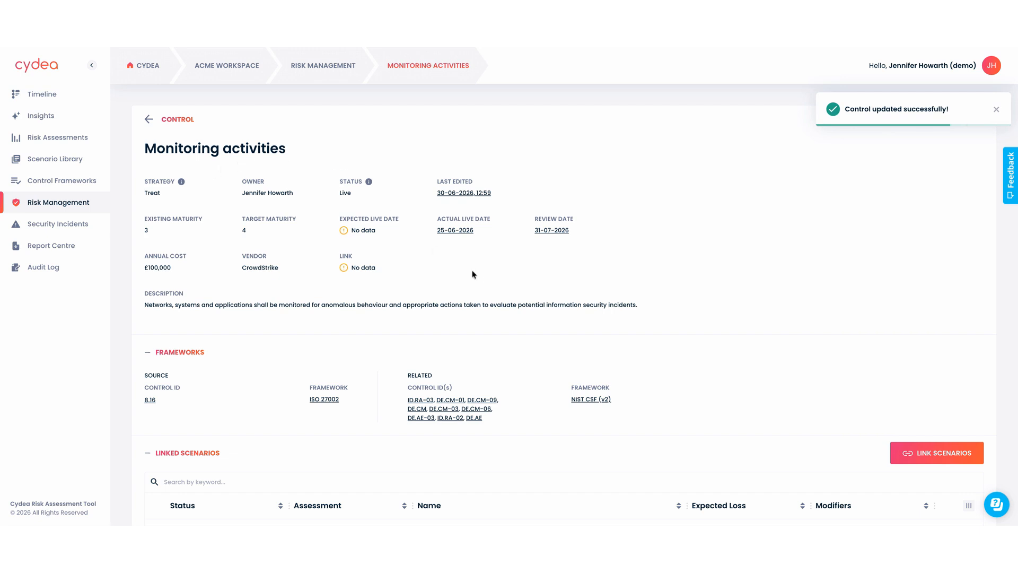
# Link the Road Runner, Inc scenario Supply Chain AI Outage last edited on 30-06-2026 to the control, applying the suggested modifiers.
pyautogui.scroll(-1, 477, 277)
pyautogui.scroll(-1, 479, 278)
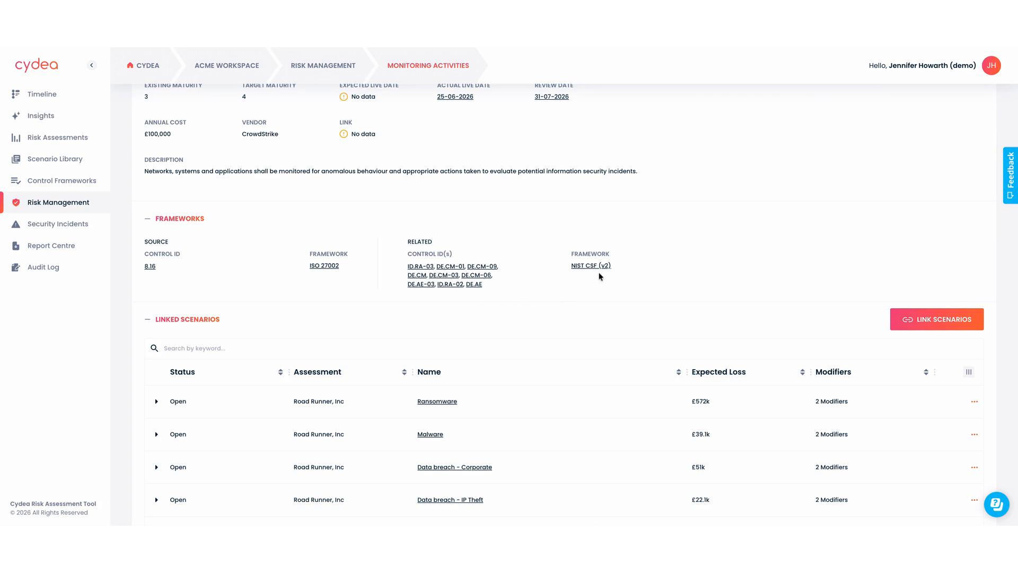
pyautogui.scroll(-3, 603, 274)
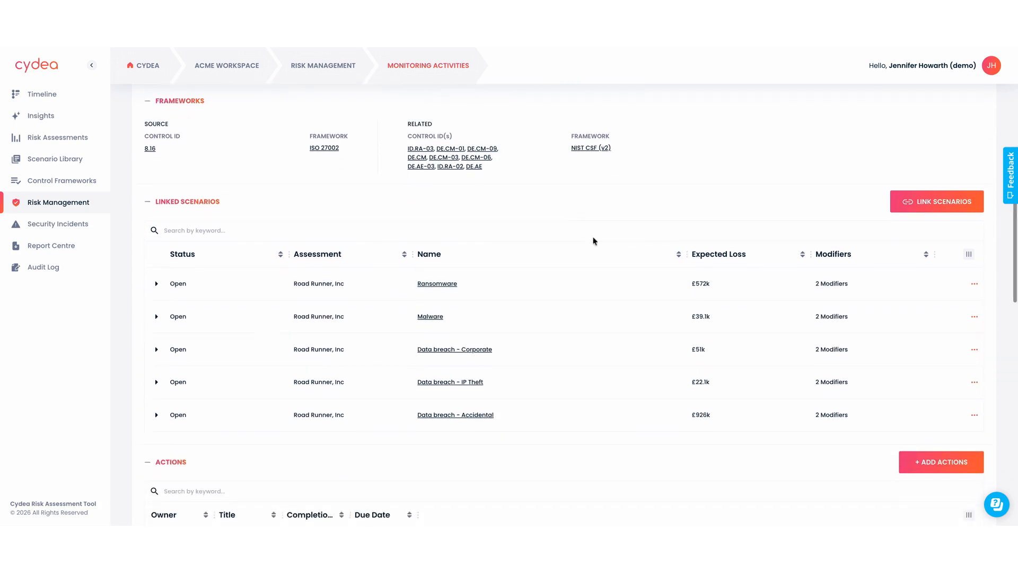
pyautogui.scroll(-2, 568, 250)
pyautogui.scroll(1, 568, 251)
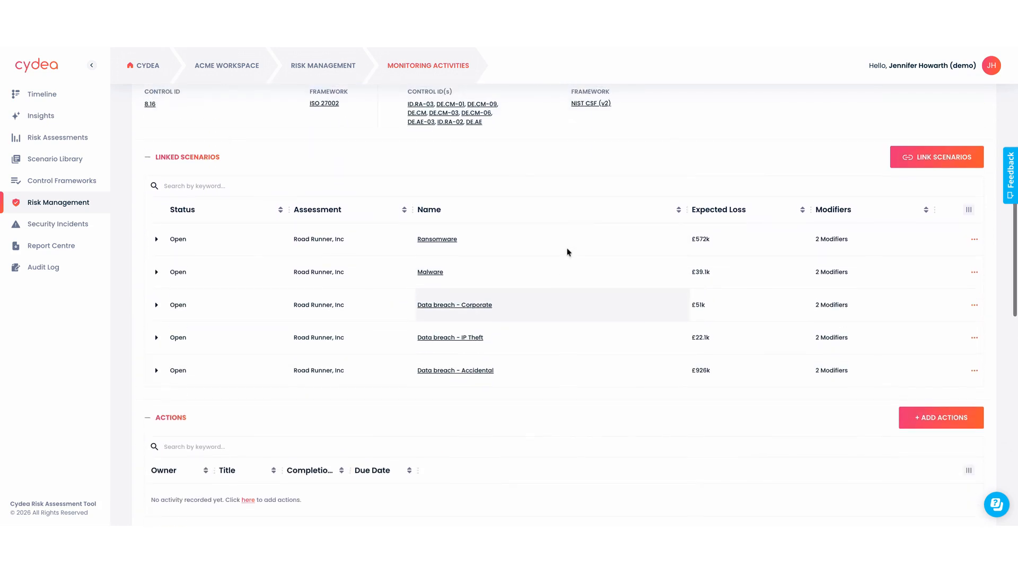
pyautogui.click(908, 158)
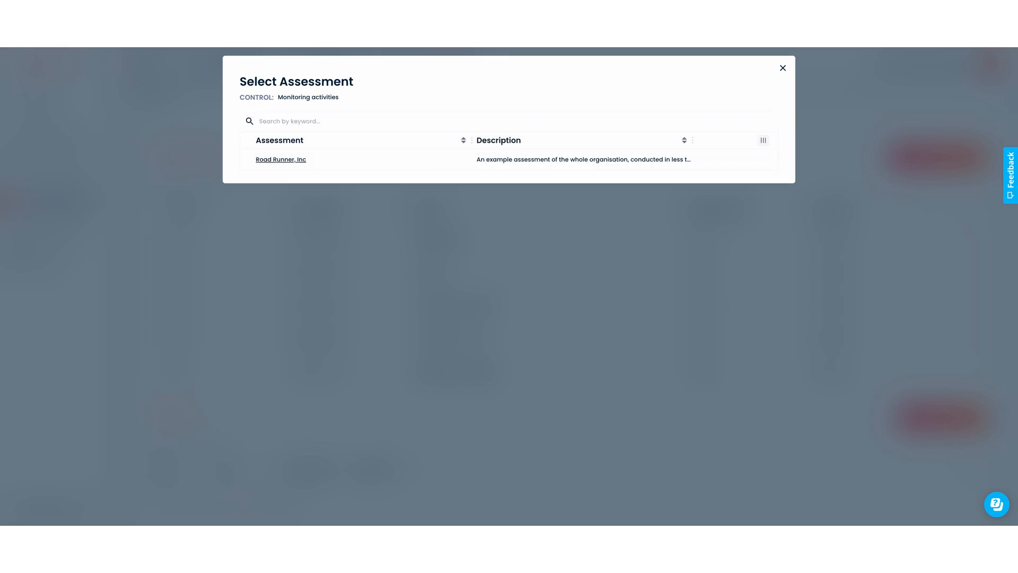
pyautogui.click(280, 159)
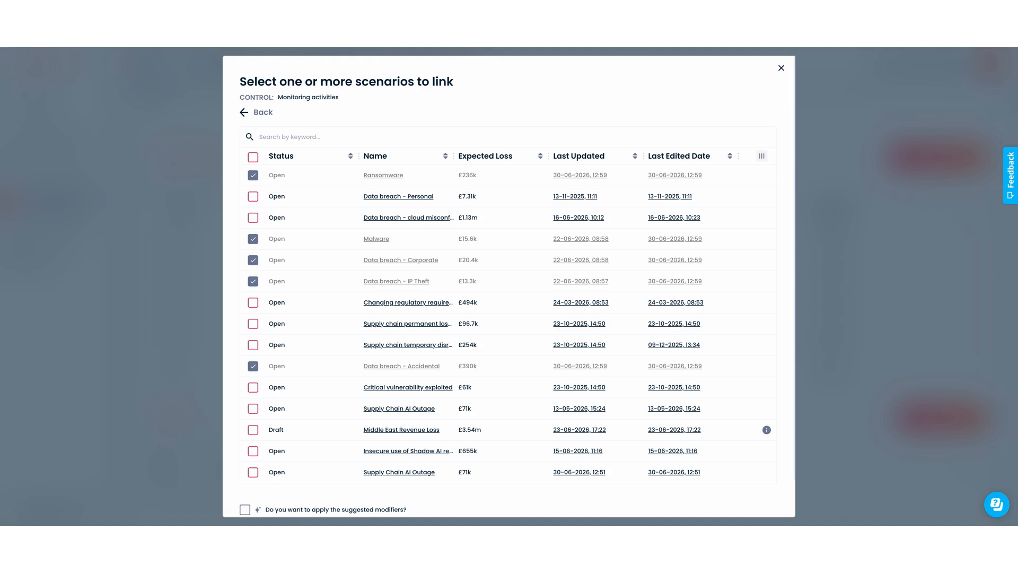
pyautogui.scroll(-1, 509, 318)
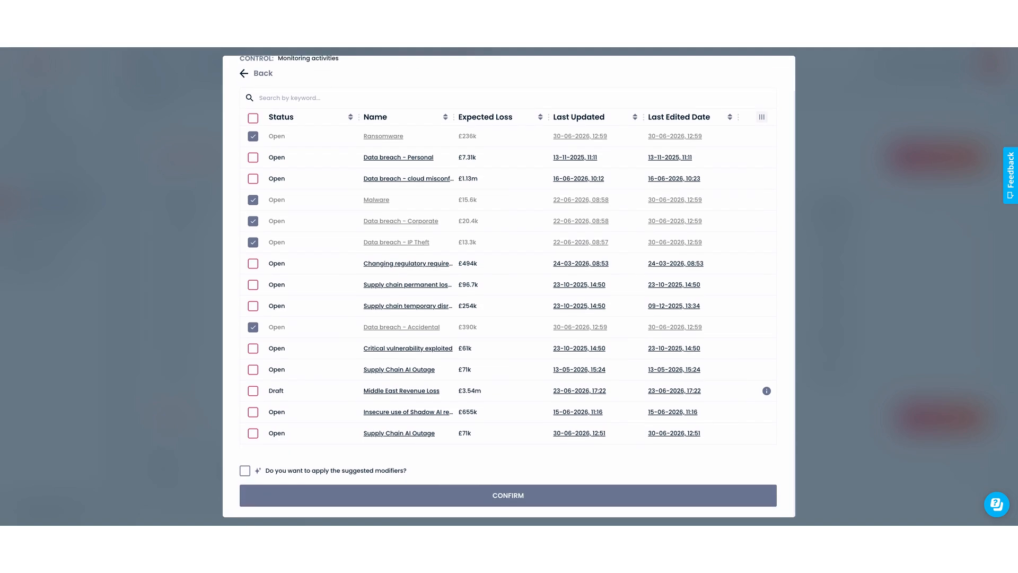
pyautogui.click(253, 432)
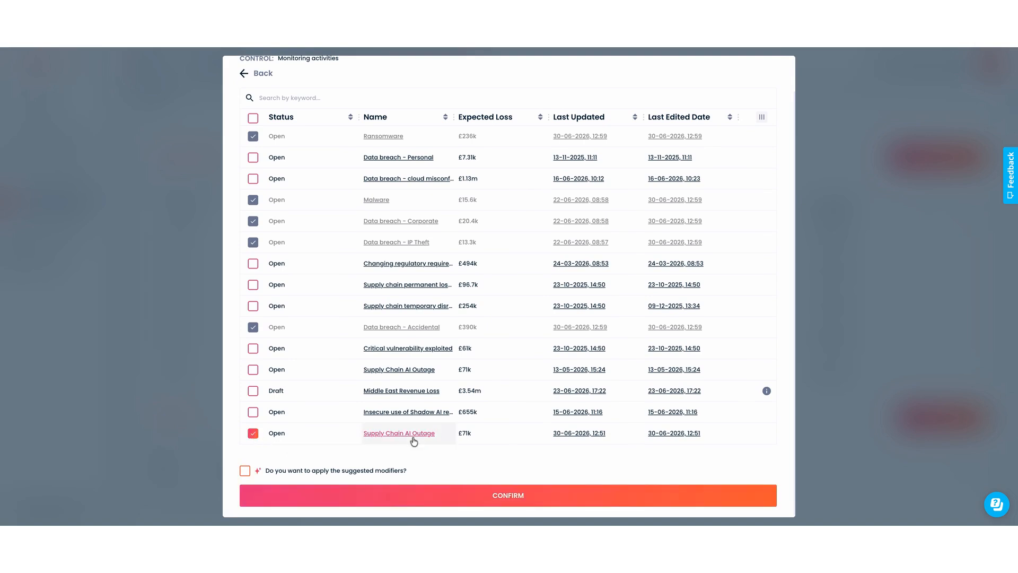
pyautogui.click(362, 474)
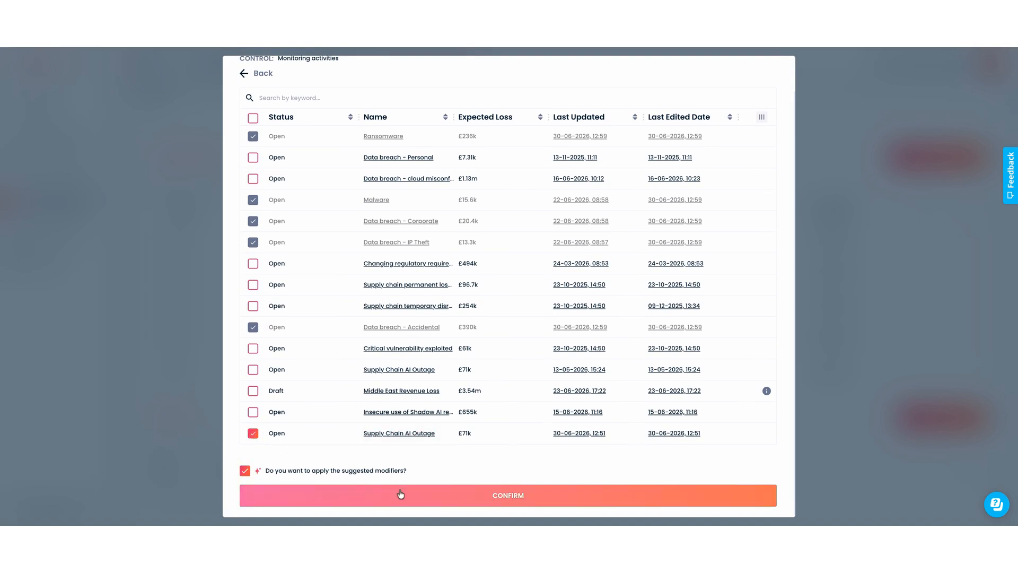
pyautogui.click(433, 500)
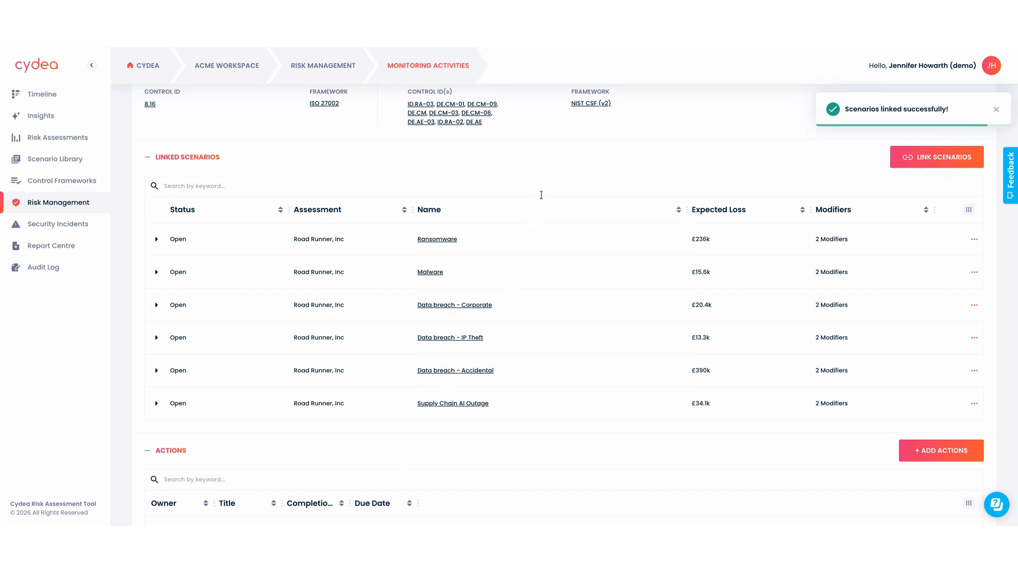
# Add the action "Roll out our EDR capability to the next 100 devices in the plan" to the control, owned by IT Project Manager, due 30-07-2026.
pyautogui.scroll(-3, 155, 236)
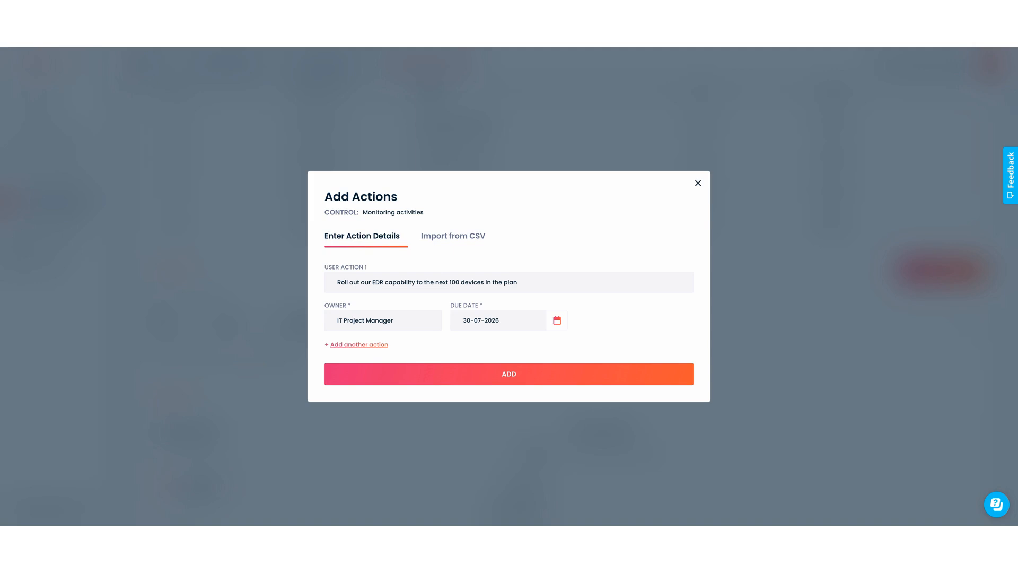
pyautogui.click(519, 378)
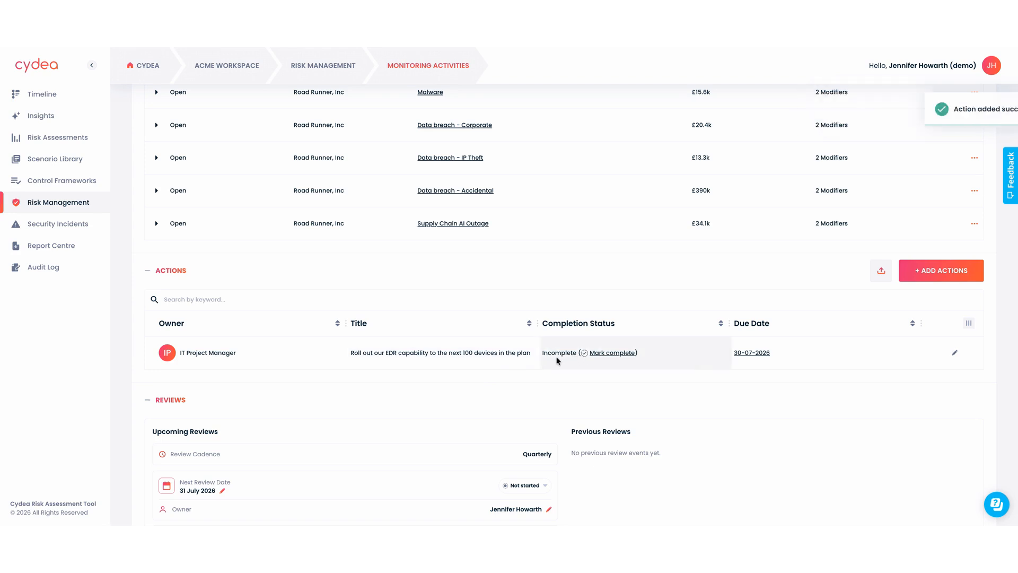
# Compare the existing and target maturity in the Monitoring activities control's details.
pyautogui.scroll(7, 509, 335)
pyautogui.scroll(2, 509, 335)
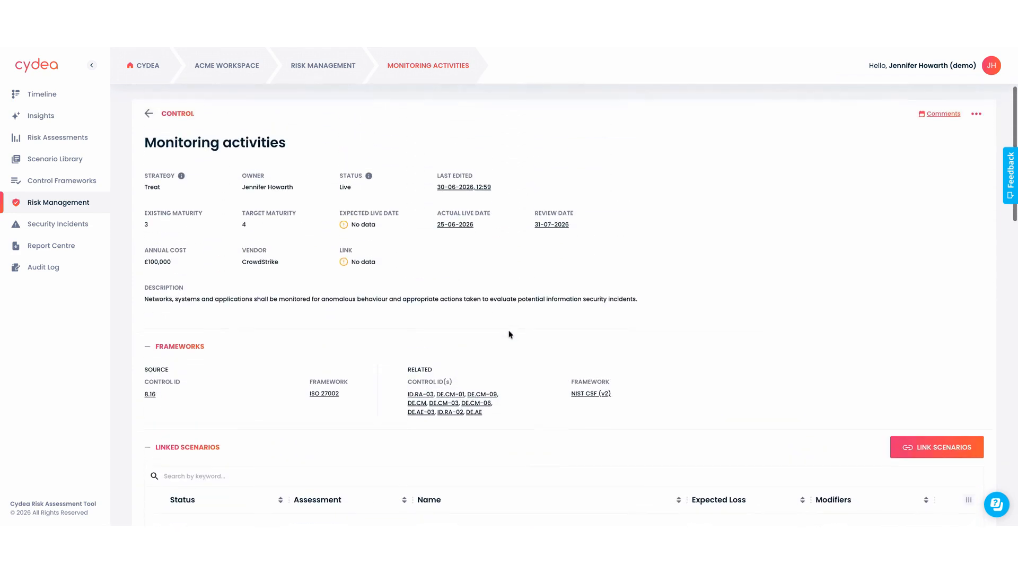
pyautogui.moveTo(286, 229); pyautogui.dragTo(217, 225)
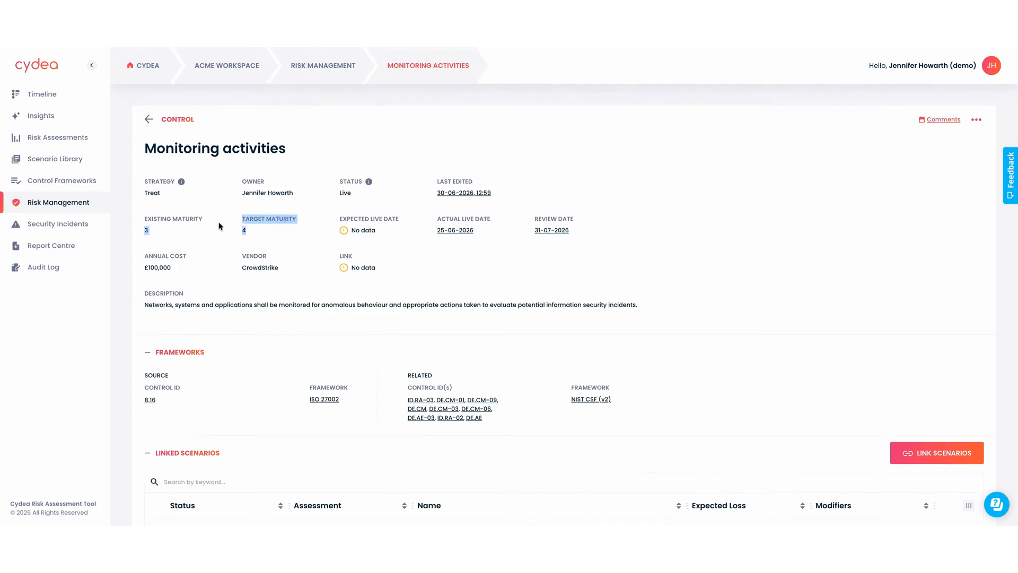
pyautogui.click(166, 230)
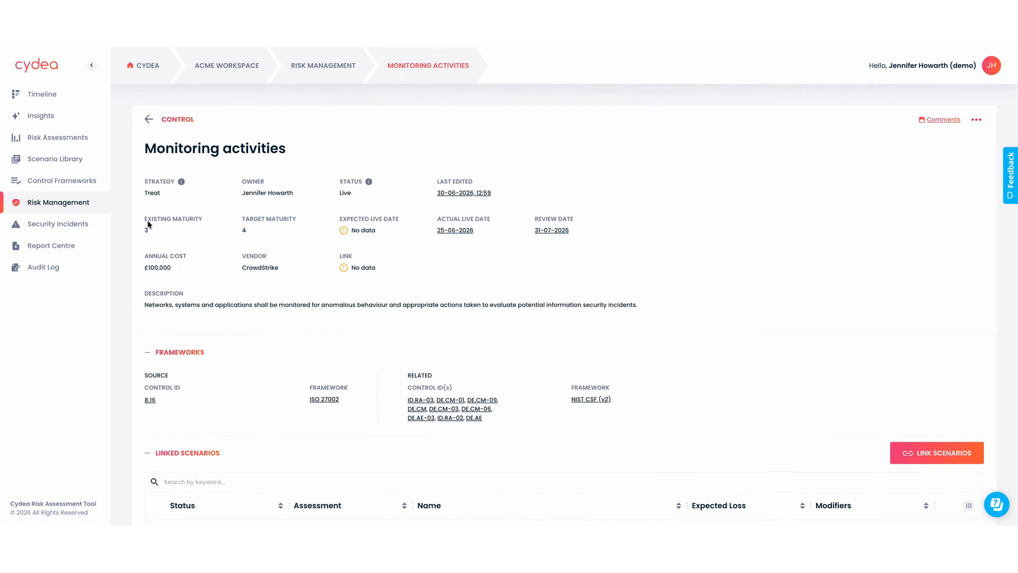
pyautogui.moveTo(145, 218); pyautogui.dragTo(261, 229)
pyautogui.click(279, 235)
# Note in the upcoming review that more fields were populated, as some were blank, and that control maturity should move from 3 to 4 by the next review.
pyautogui.scroll(-10, 348, 260)
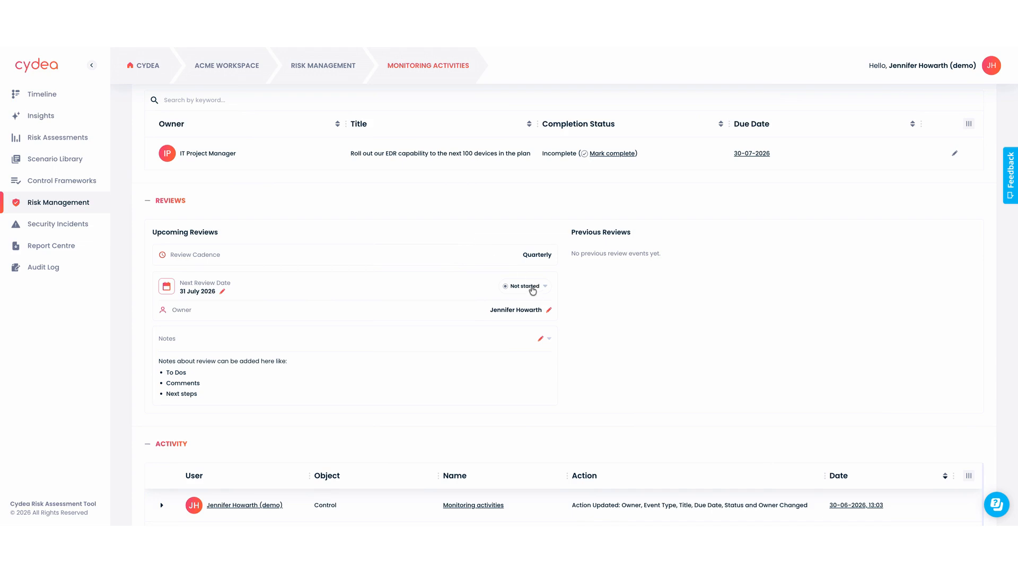
pyautogui.click(541, 338)
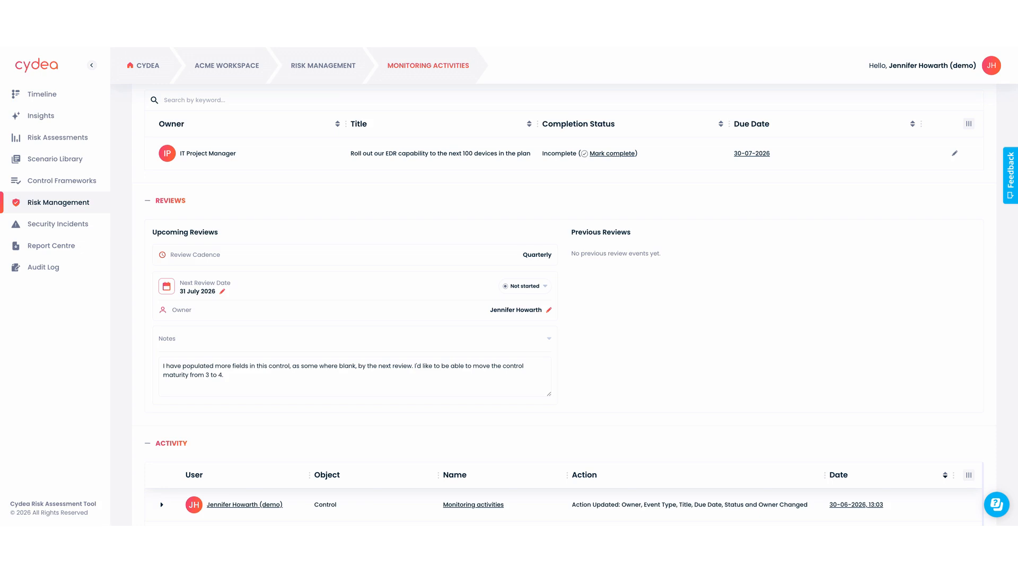
pyautogui.click(224, 375)
pyautogui.press('Return')
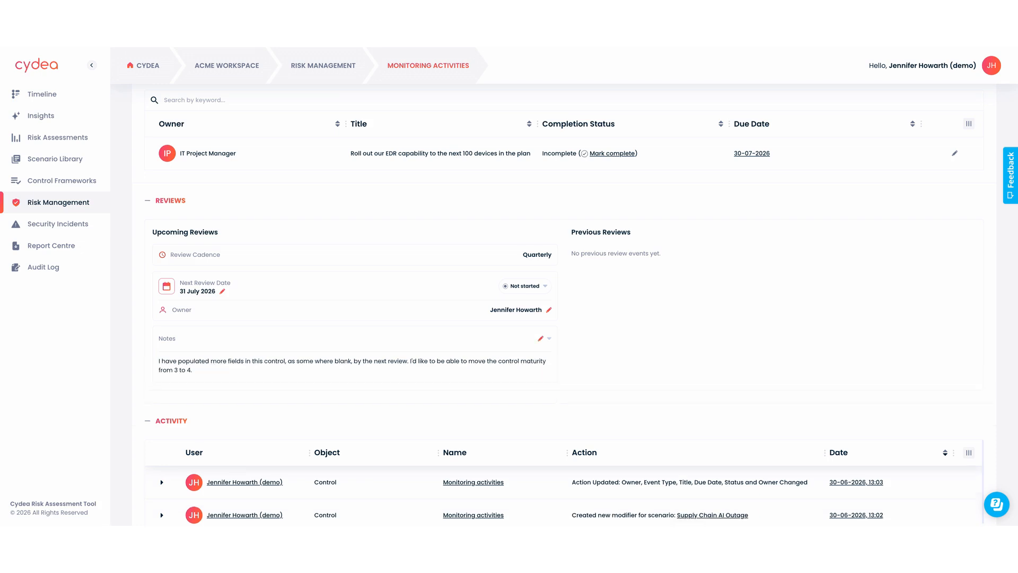
# Set the status of the control's upcoming review dated 31 July 2026 to Completed.
pyautogui.click(525, 286)
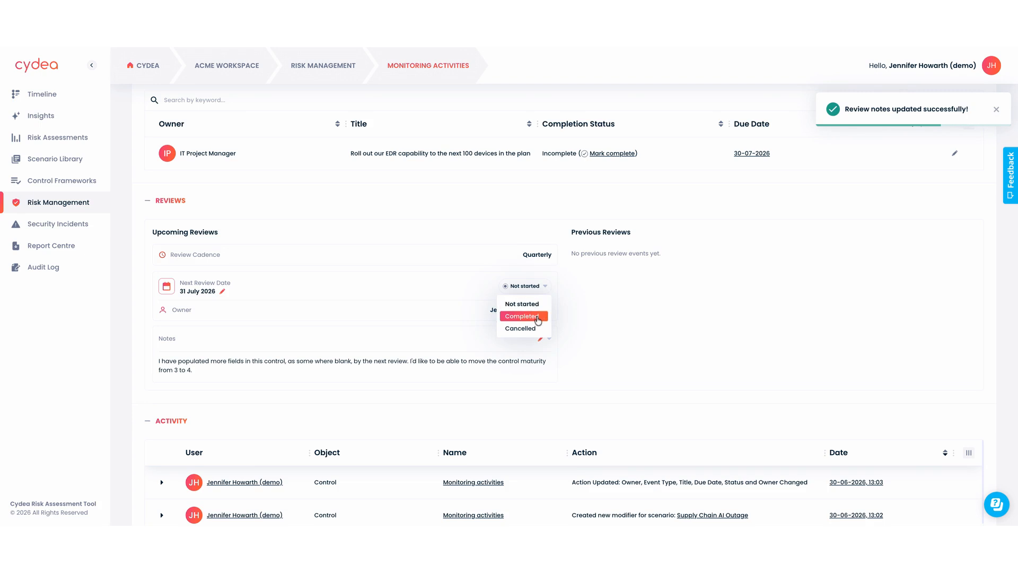
pyautogui.click(522, 316)
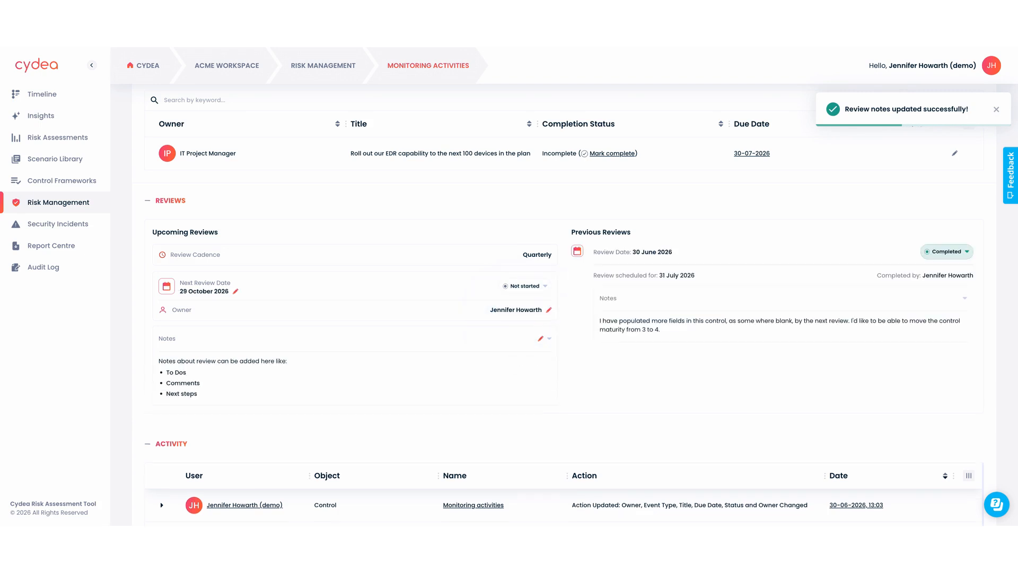